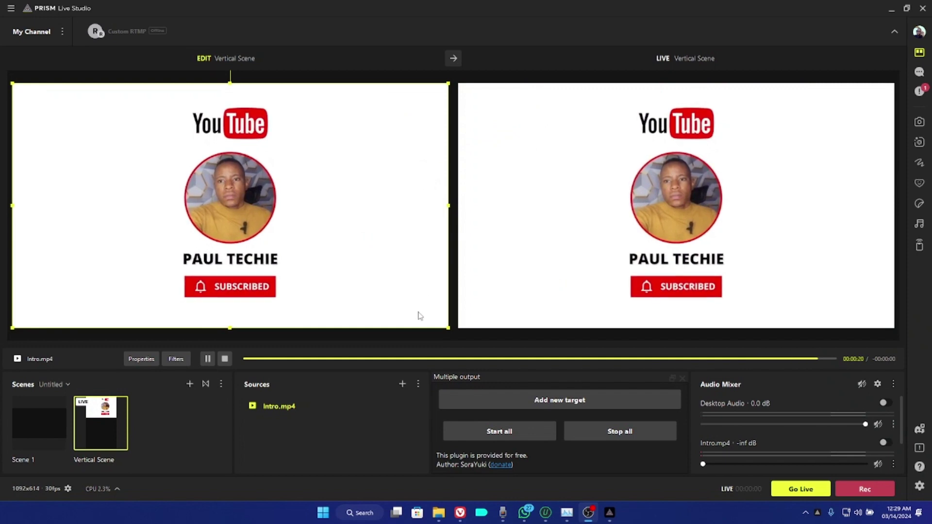
Check PRISM's Add Source list from the Sources panel for an NDI Source entry.
click(402, 384)
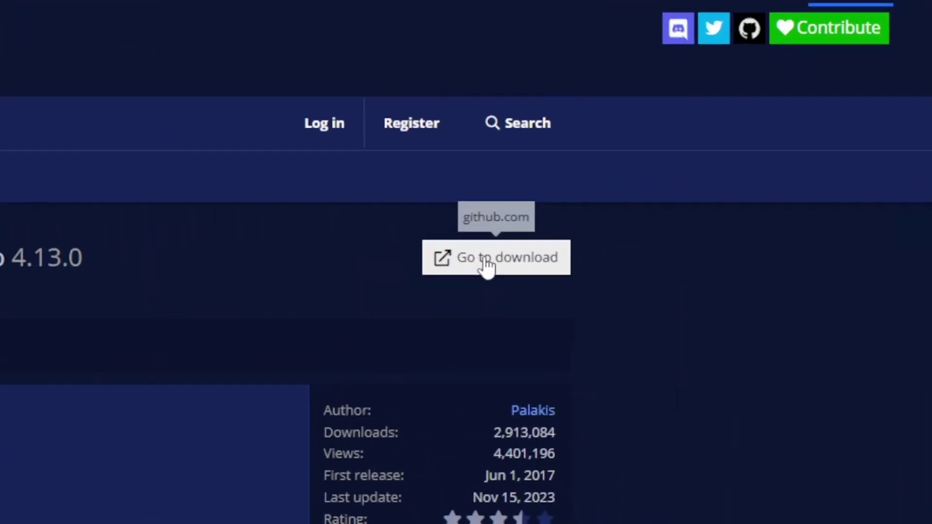
Open the obs-ndi 4.13.0 GitHub release page and scroll to its Assets list.
click(487, 262)
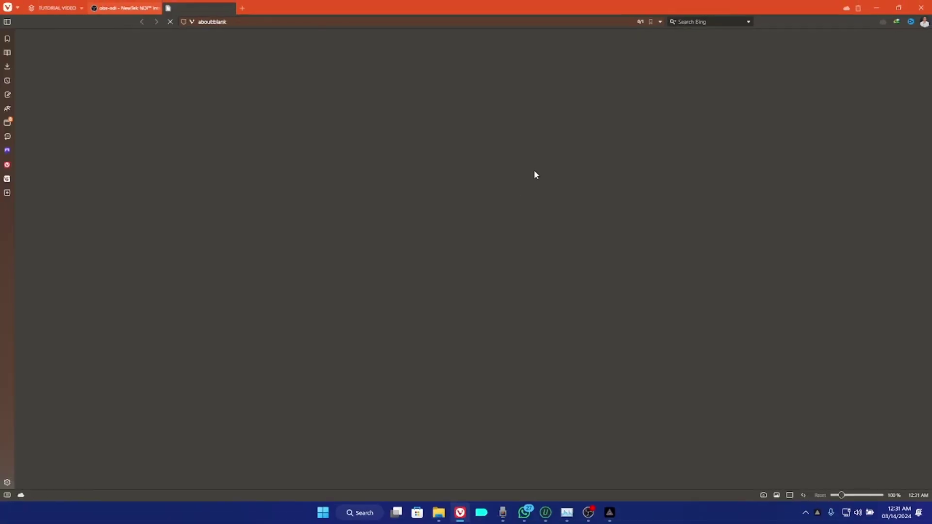
scroll(152, 222, down, 5)
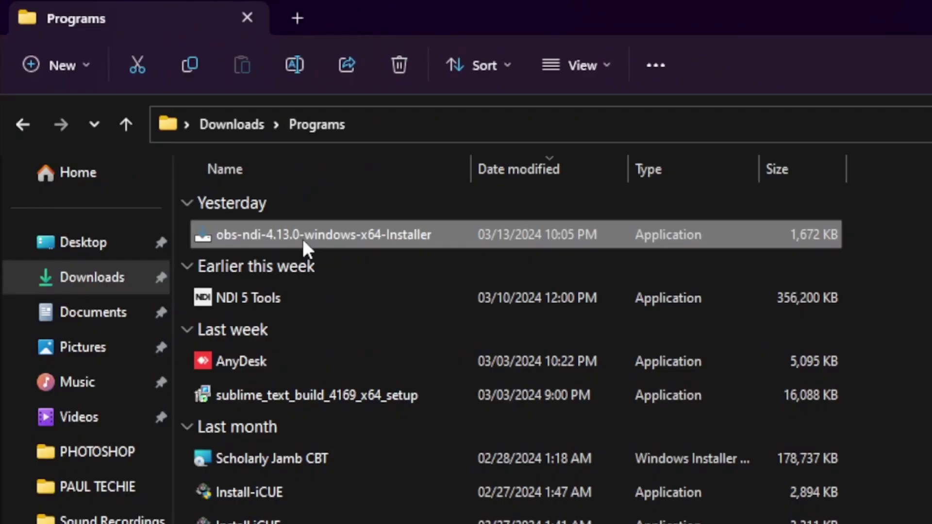
Launch the obs-ndi 4.13.0 installer from File Explorer and pass the license page.
right_click(305, 236)
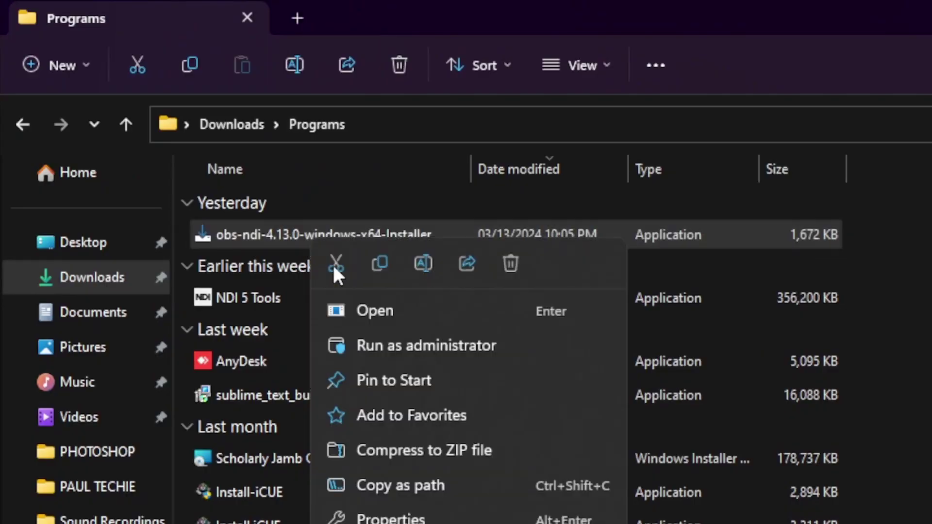
click(387, 307)
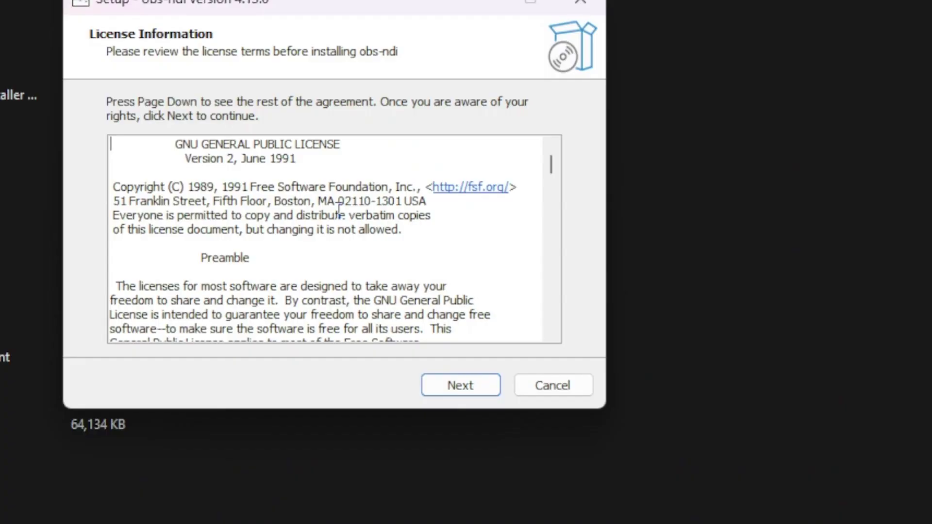
click(452, 383)
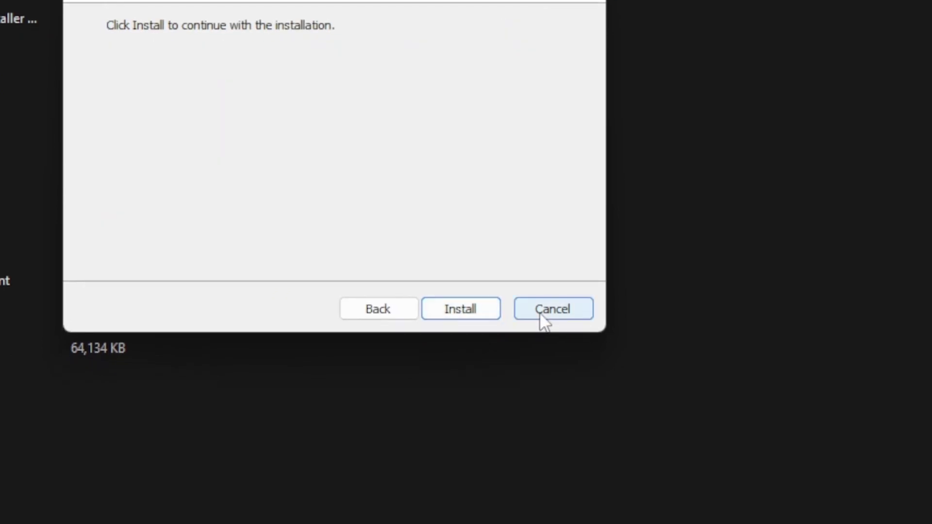
Cancel the obs-ndi setup, then minimize Explorer and Vivaldi to bring PRISM back.
click(541, 314)
click(485, 252)
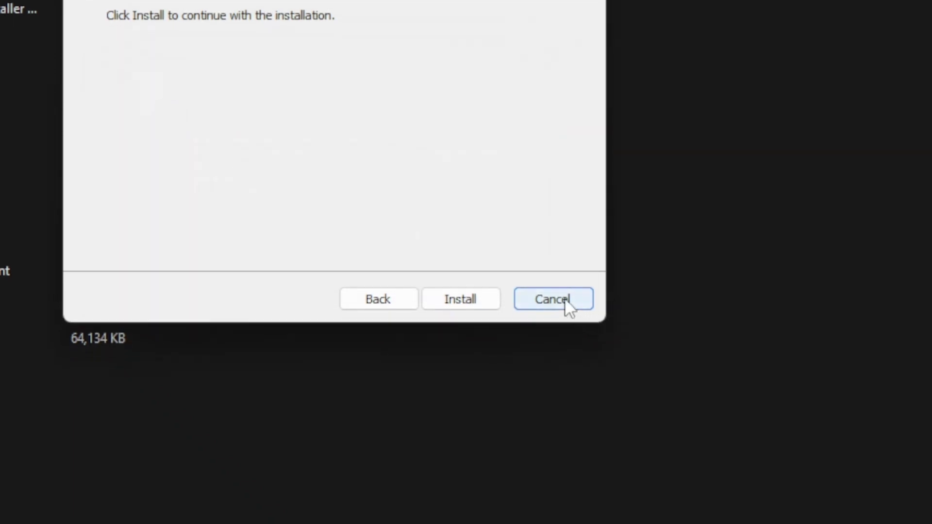
click(565, 299)
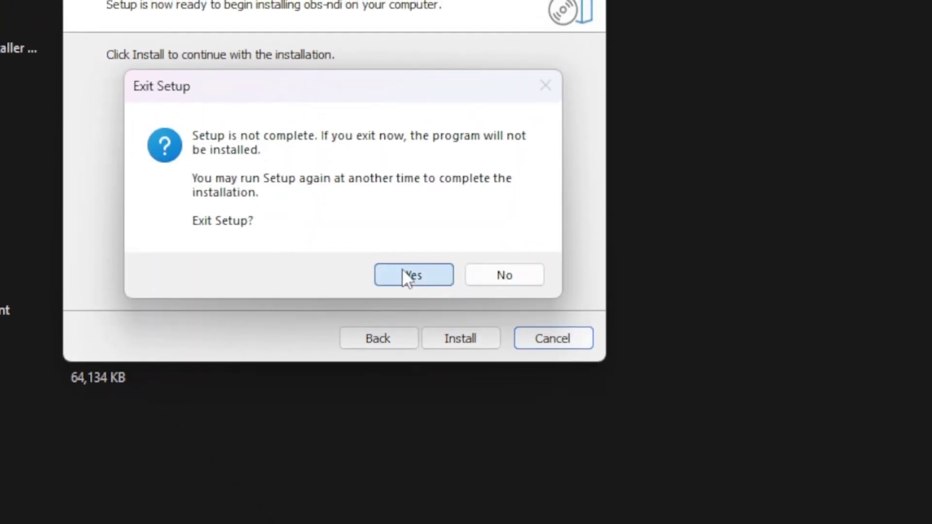
click(402, 272)
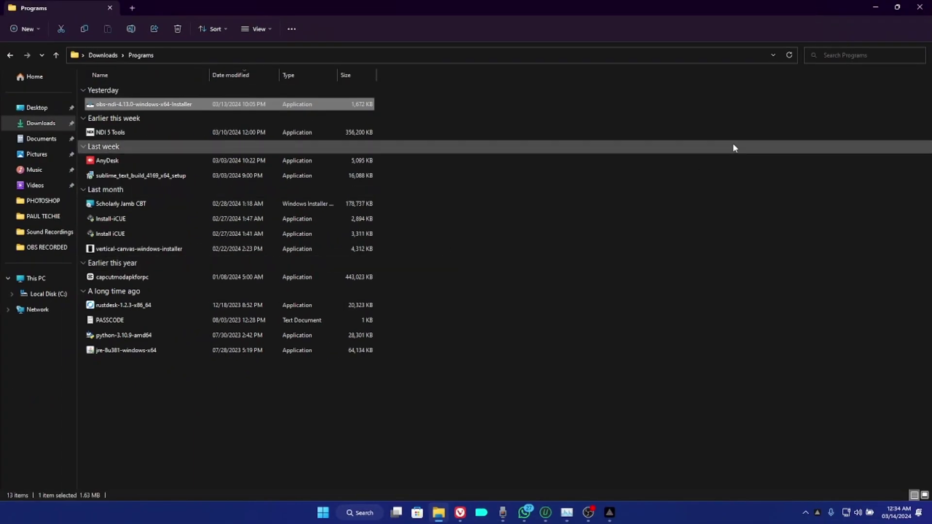
click(872, 7)
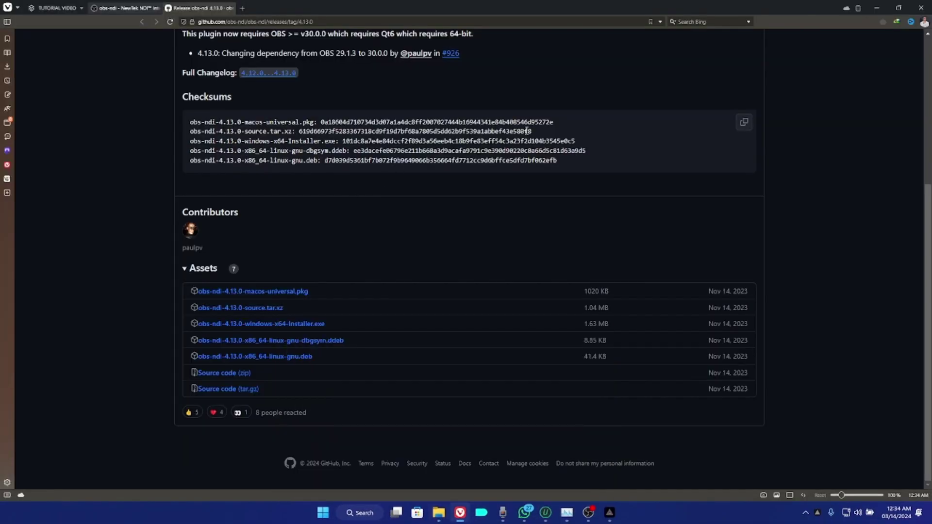
click(882, 9)
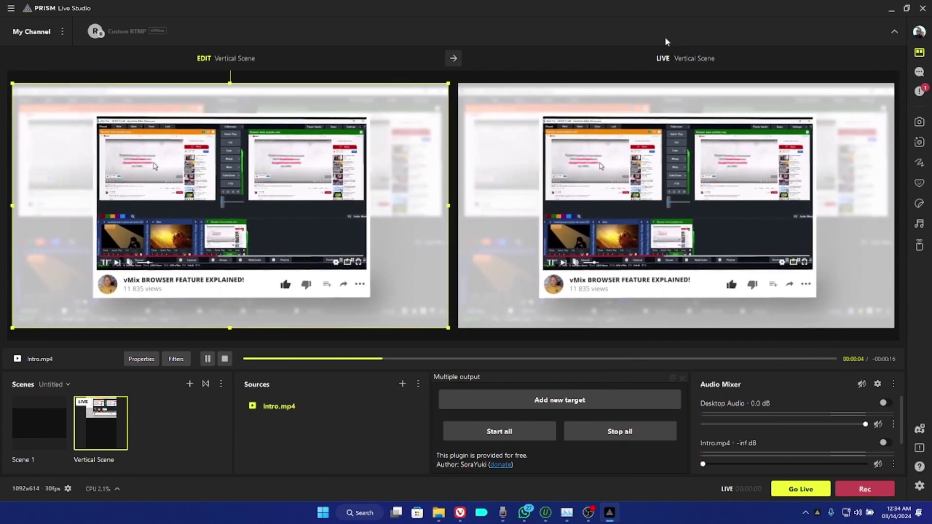
Recheck PRISM's Add source list, then return to the obs-ndi plugin page in Vivaldi.
click(402, 384)
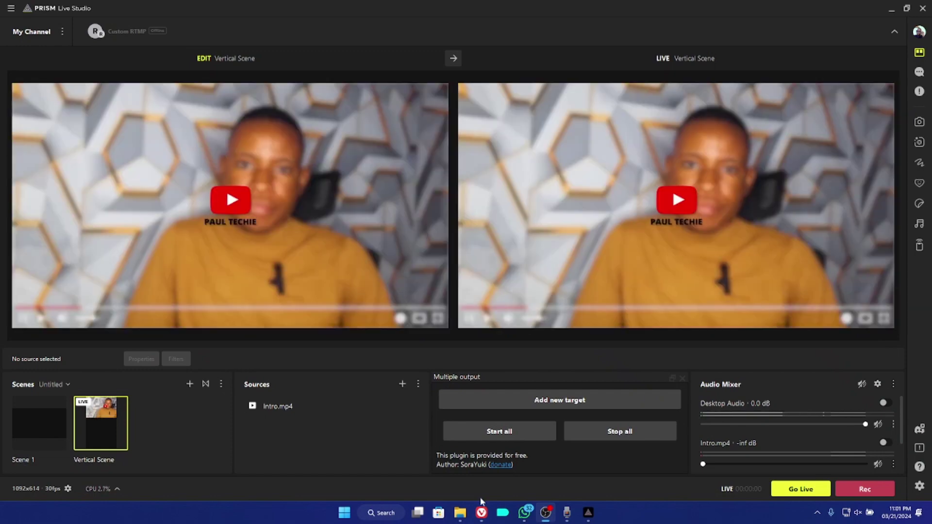
click(481, 512)
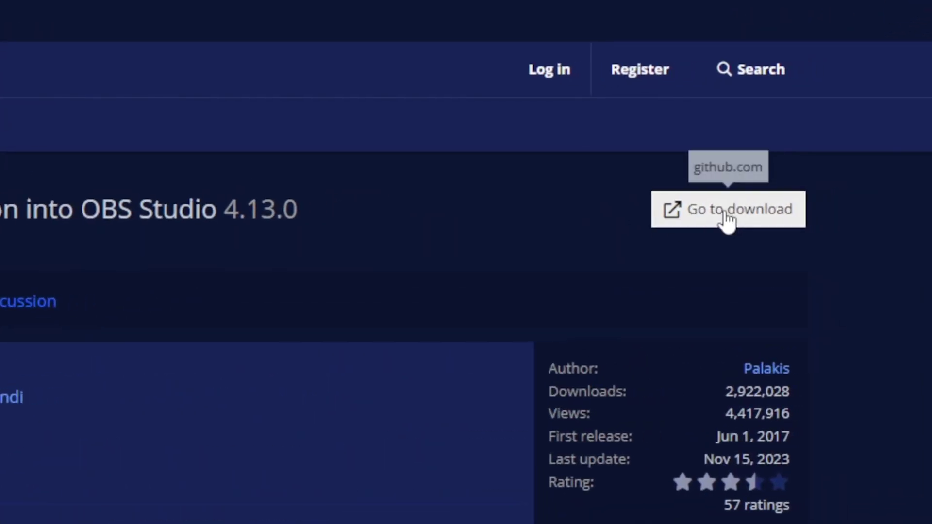
Go from the obs-ndi 4.13.0 GitHub release to the project's full Releases list.
click(728, 220)
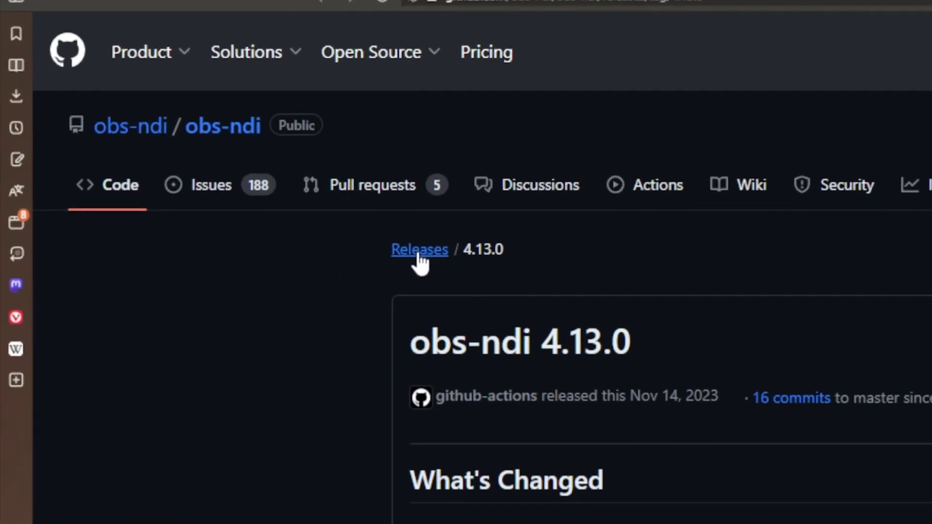
click(416, 253)
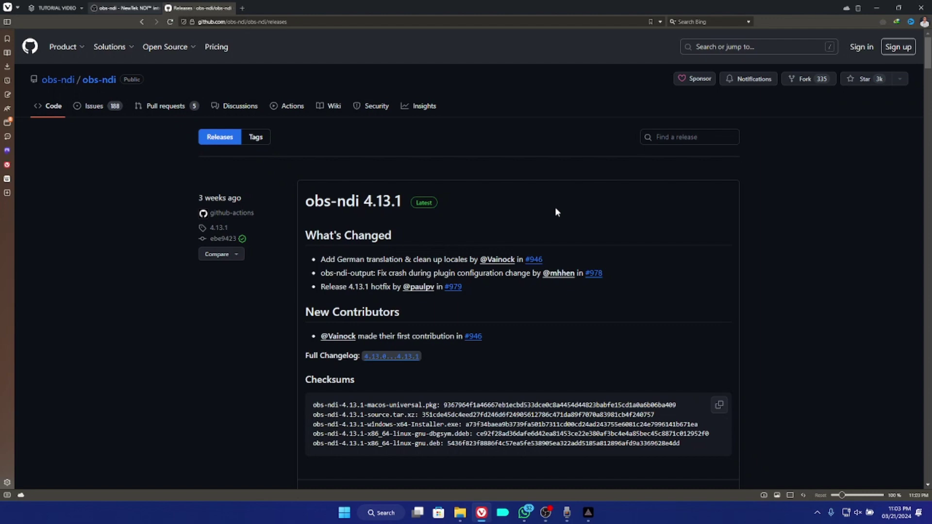
Scroll down to the obs-ndi 4.11.1 release and expand its Assets.
scroll(385, 250, down, 9)
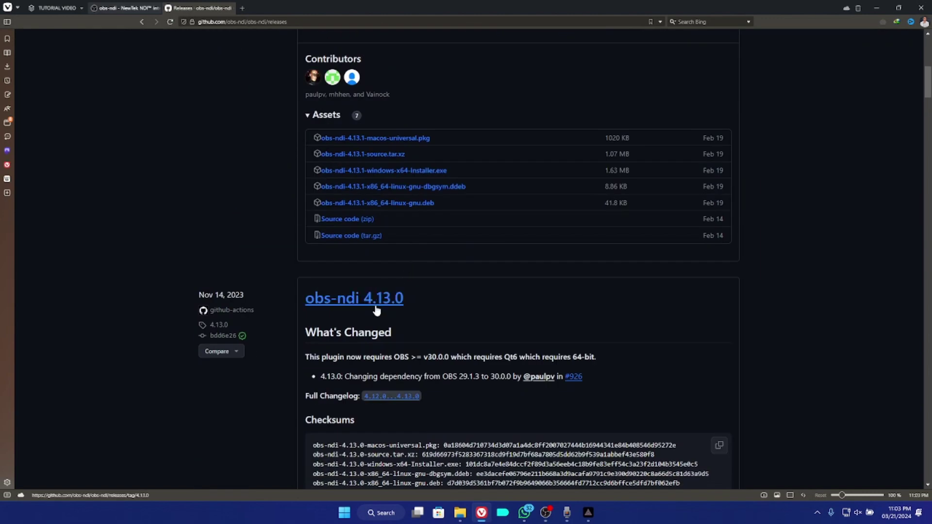
scroll(383, 308, down, 6)
scroll(381, 310, down, 12)
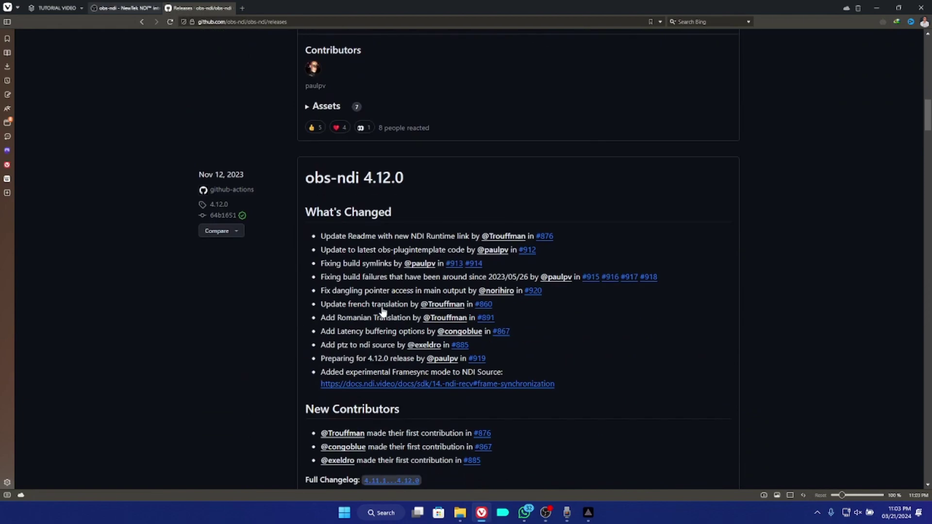
scroll(369, 291, down, 2)
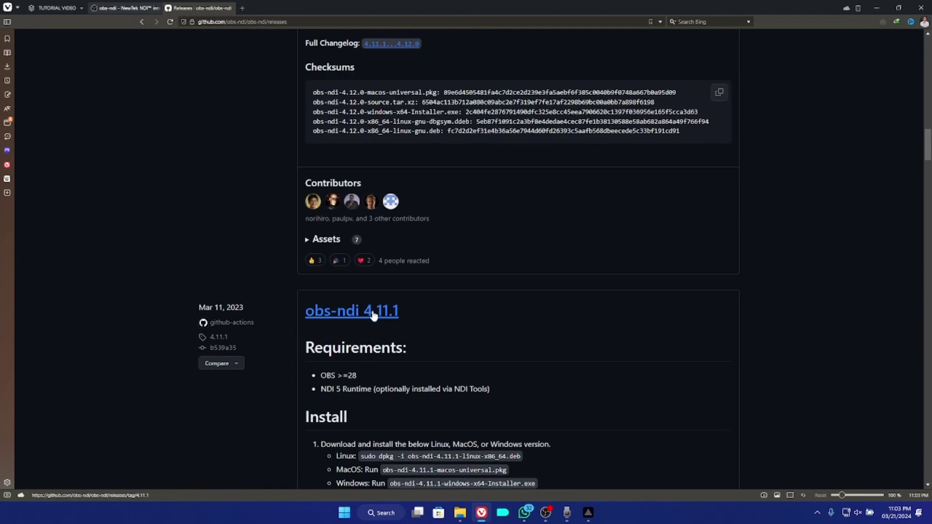
scroll(377, 320, down, 1)
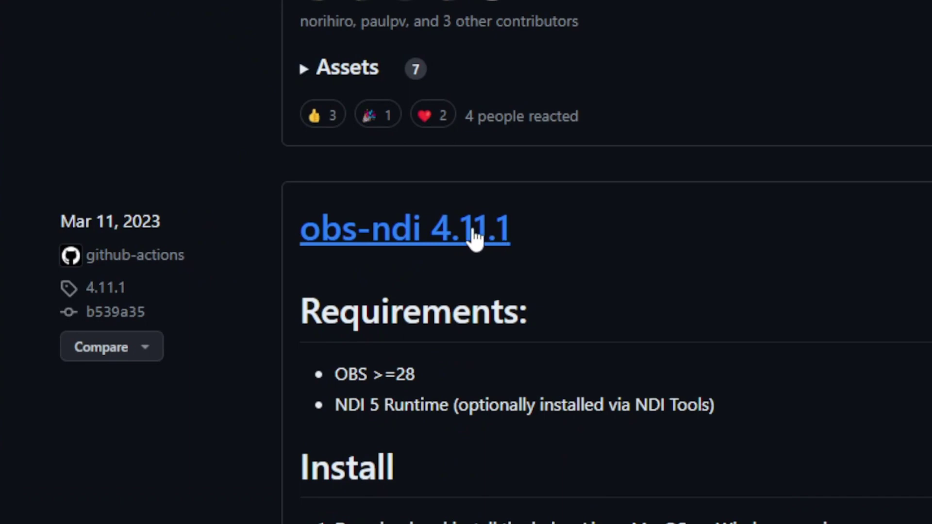
scroll(352, 271, down, 6)
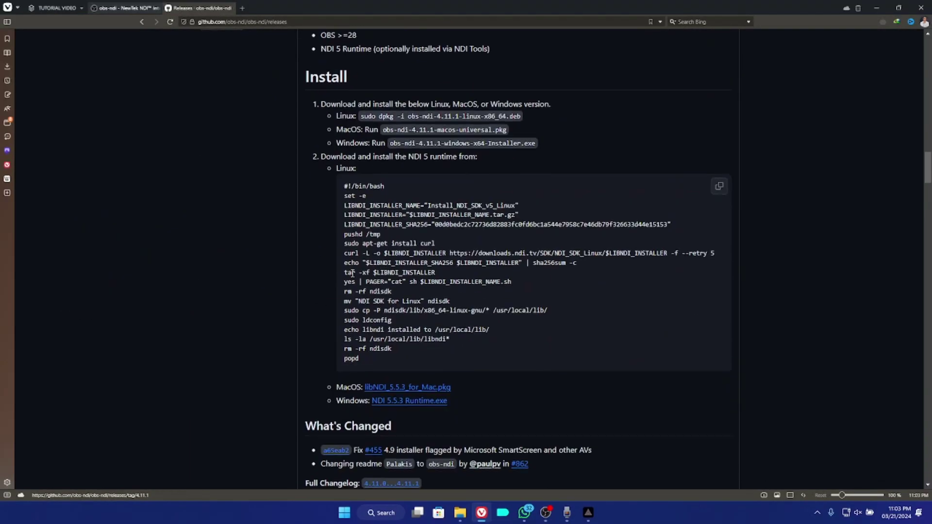
scroll(351, 272, down, 6)
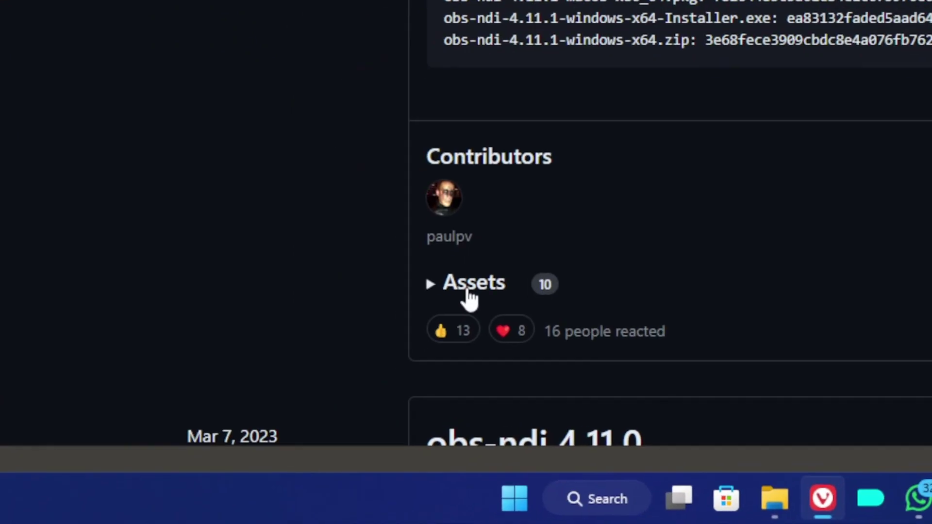
click(467, 291)
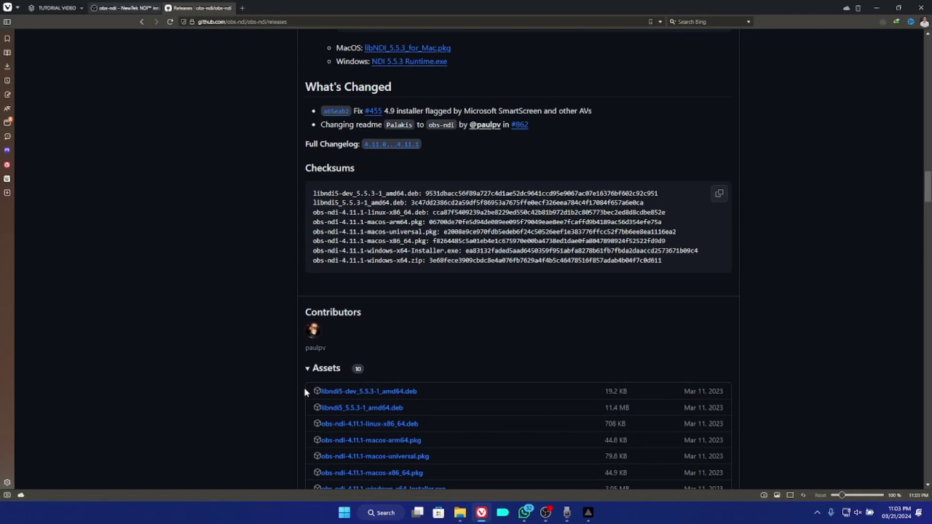
Download obs-ndi-4.11.1-windows-x64.zip from the 4.11.1 assets.
scroll(304, 388, down, 2)
scroll(303, 387, up, 4)
scroll(301, 392, up, 3)
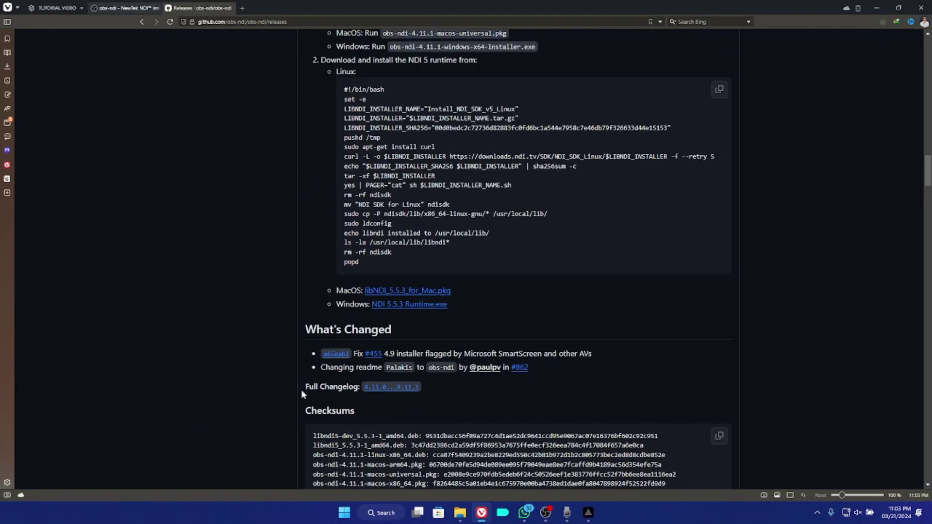
scroll(302, 391, down, 6)
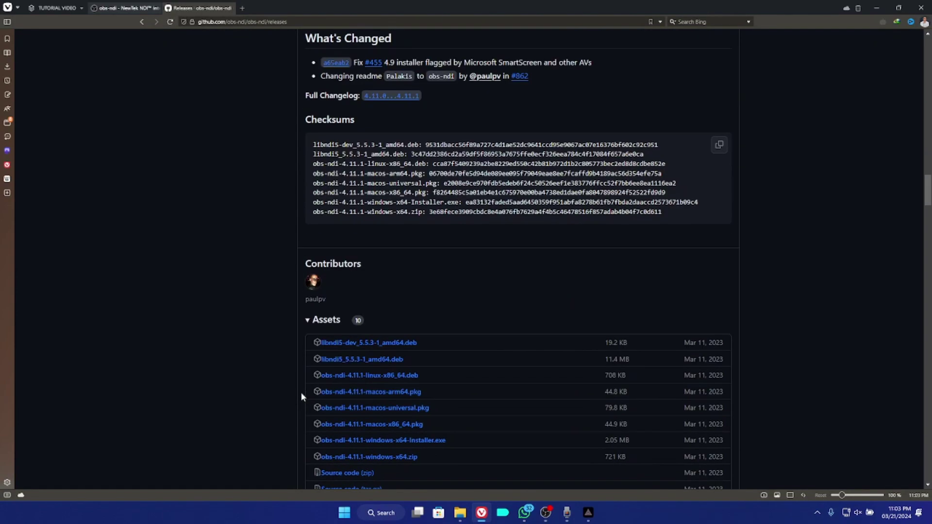
scroll(300, 392, down, 2)
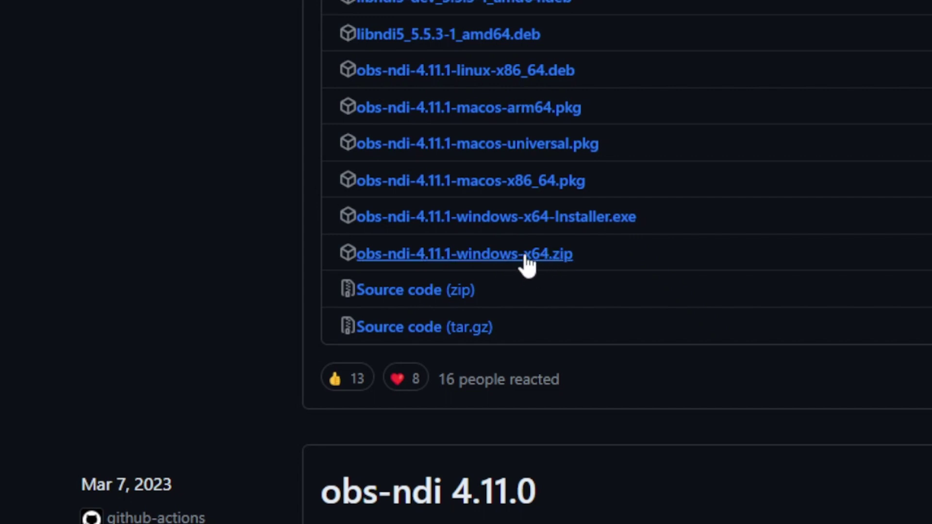
click(527, 257)
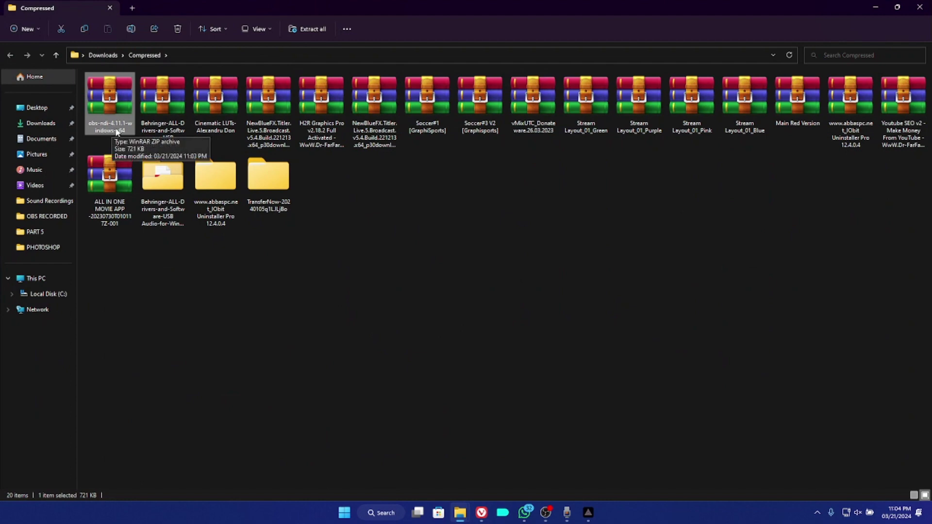
Extract obs-ndi-4.11.1-windows-x64.zip with WinRAR into its own folder and open it.
right_click(101, 109)
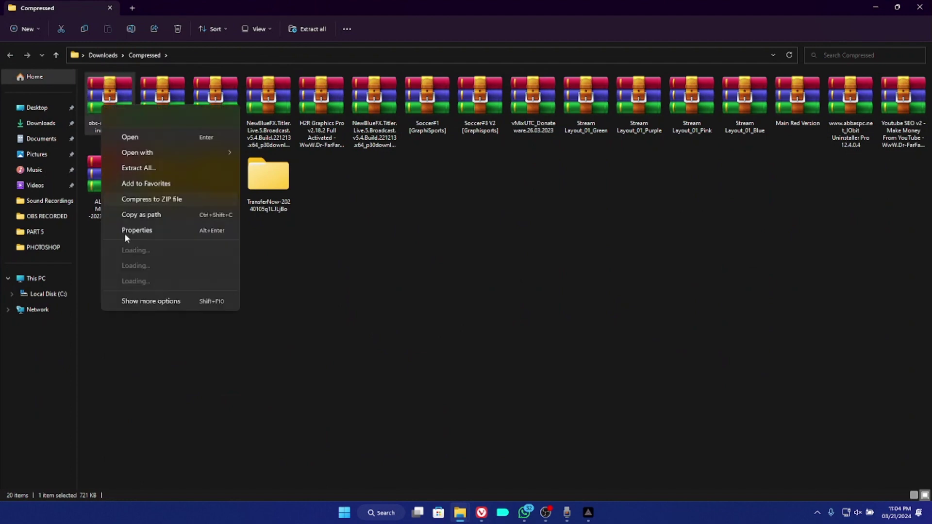
mouse_move(214, 249)
click(262, 276)
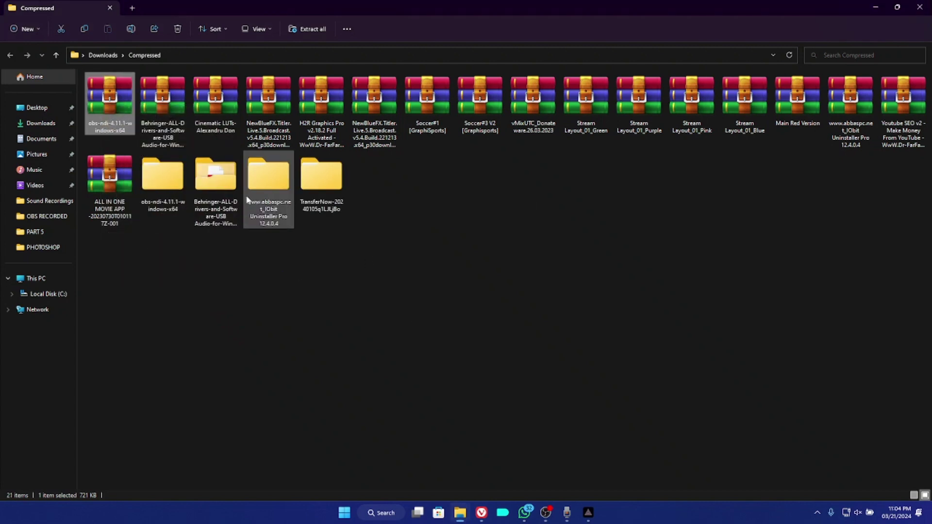
double_click(157, 188)
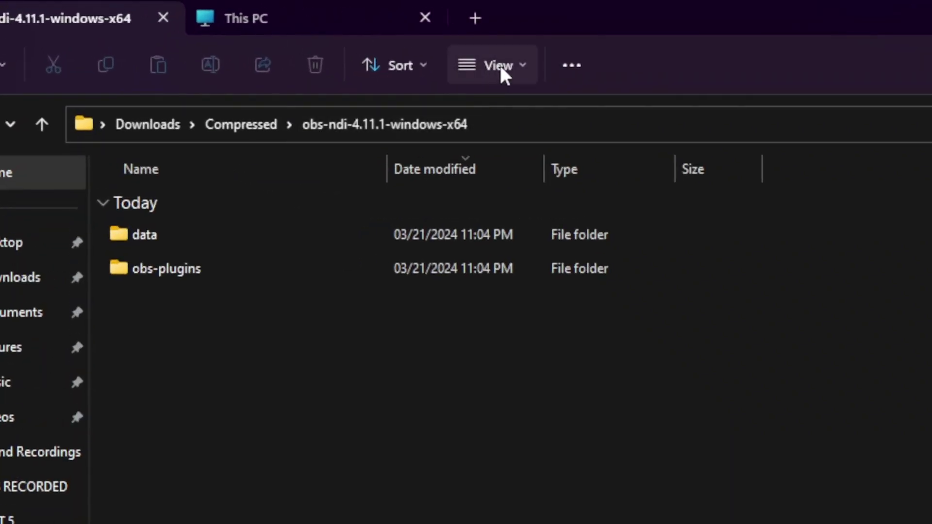
Turn on Hidden items from File Explorer's View > Show menu.
click(499, 65)
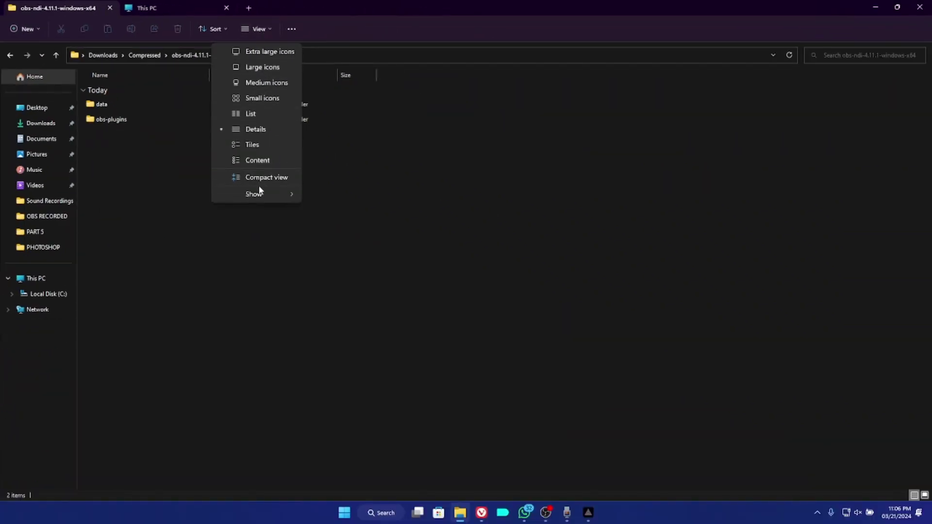
mouse_move(259, 193)
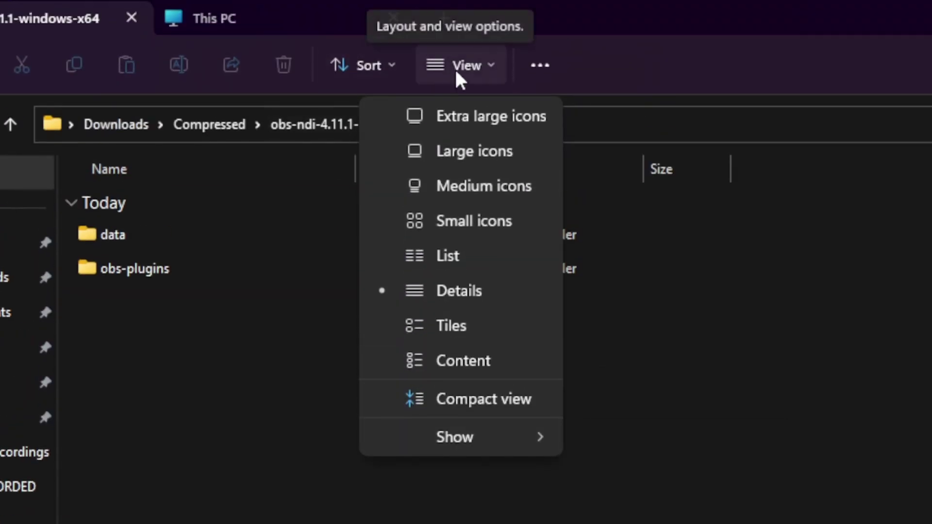
mouse_move(483, 439)
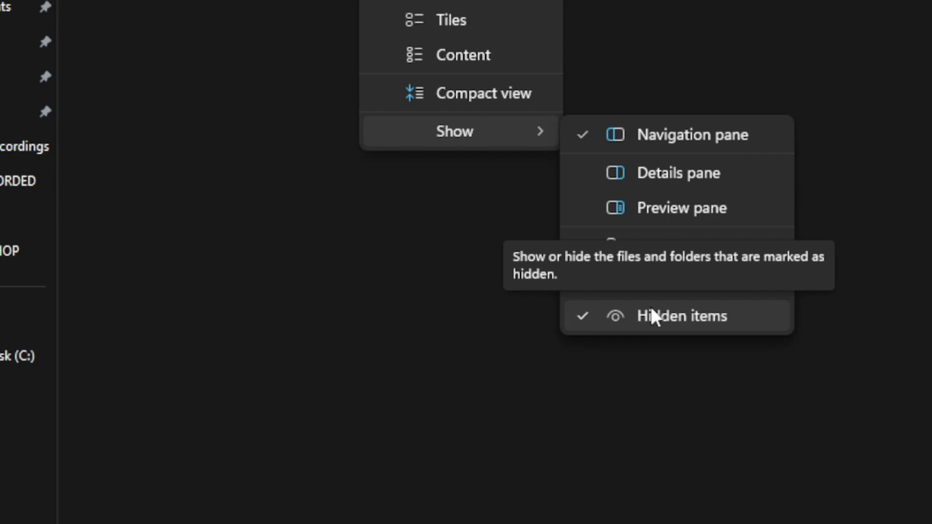
click(652, 313)
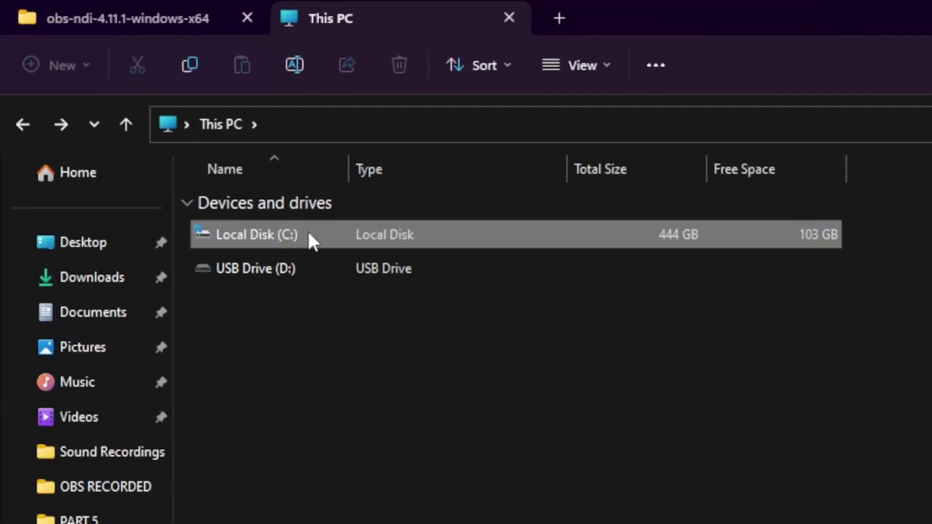
Browse from Local Disk (C:) through Users into the user's profile folder.
double_click(308, 233)
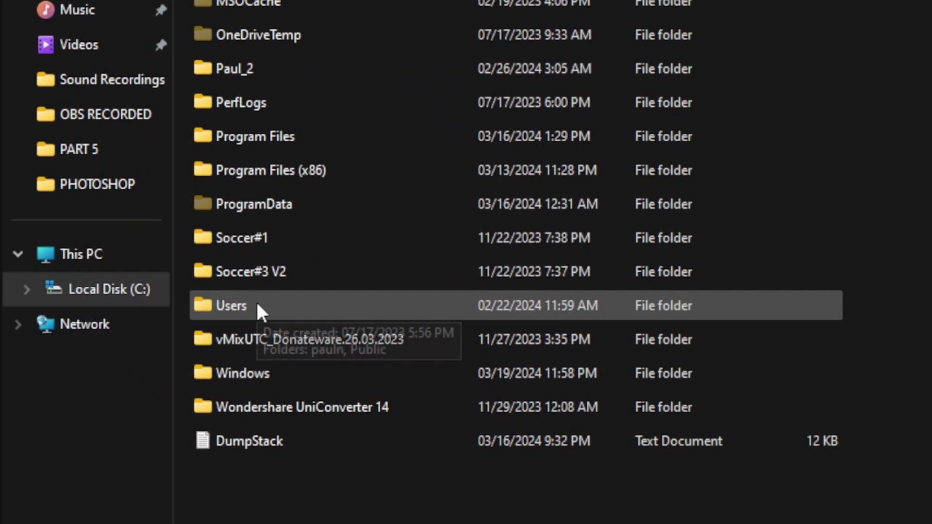
double_click(258, 306)
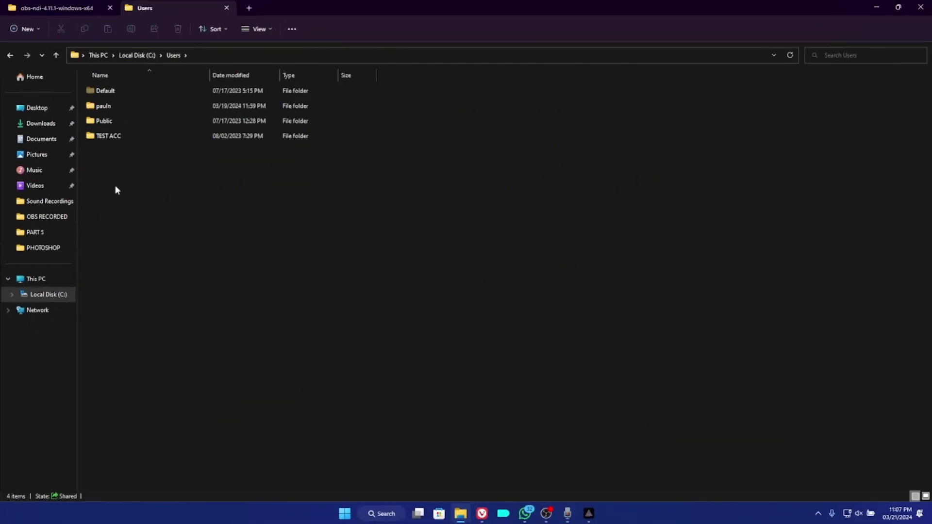
click(116, 118)
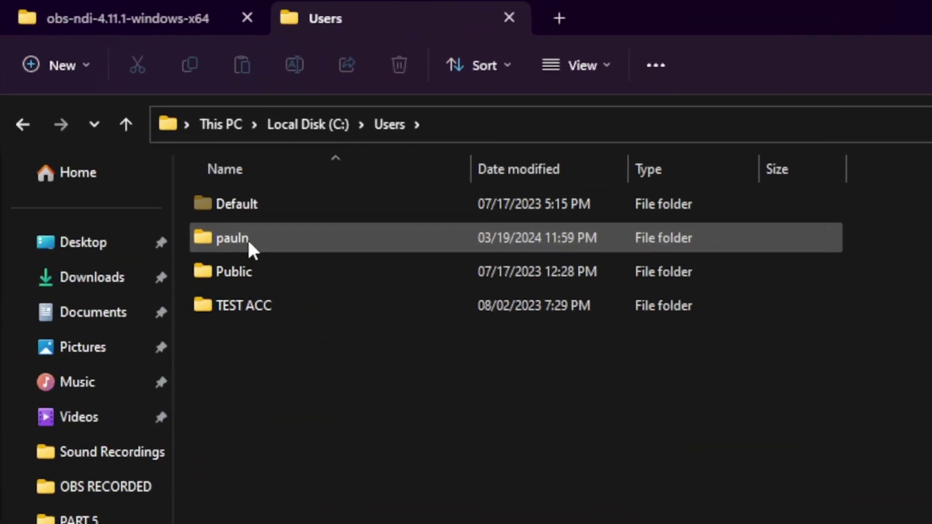
mouse_move(248, 243)
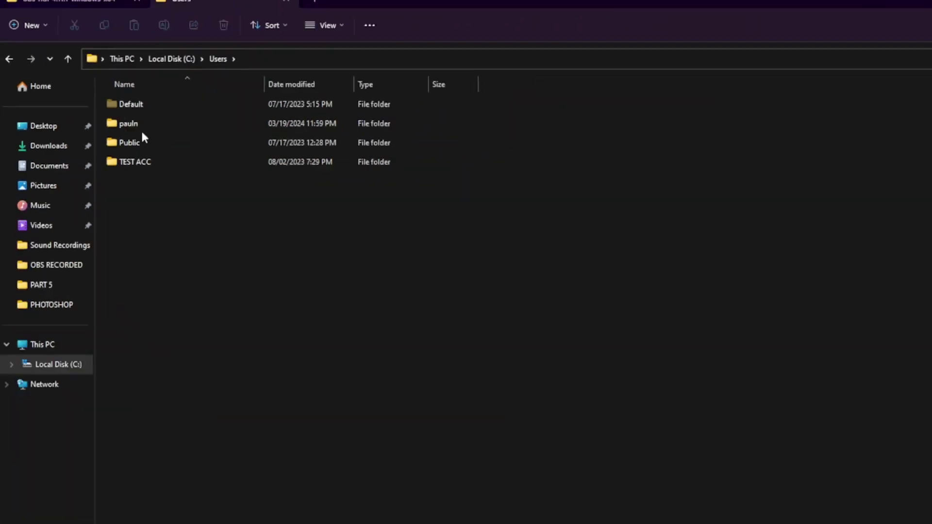
mouse_move(112, 107)
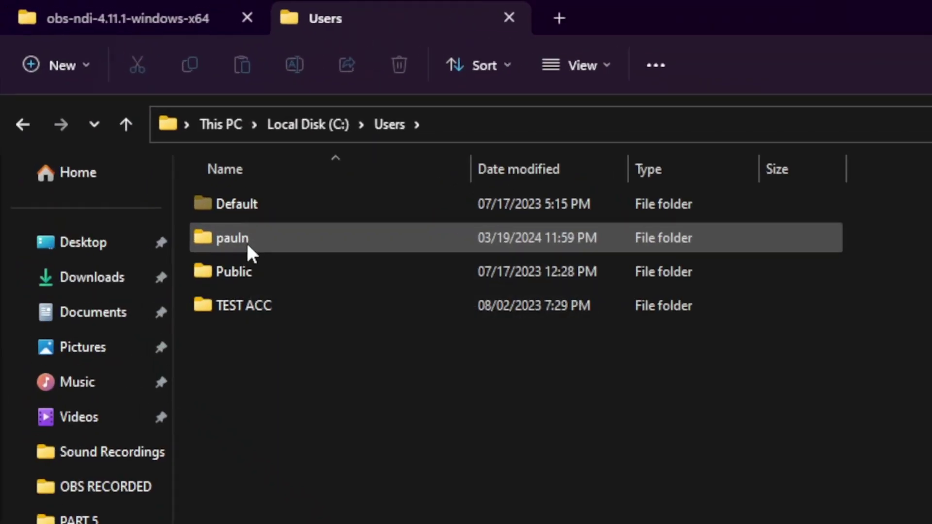
double_click(233, 237)
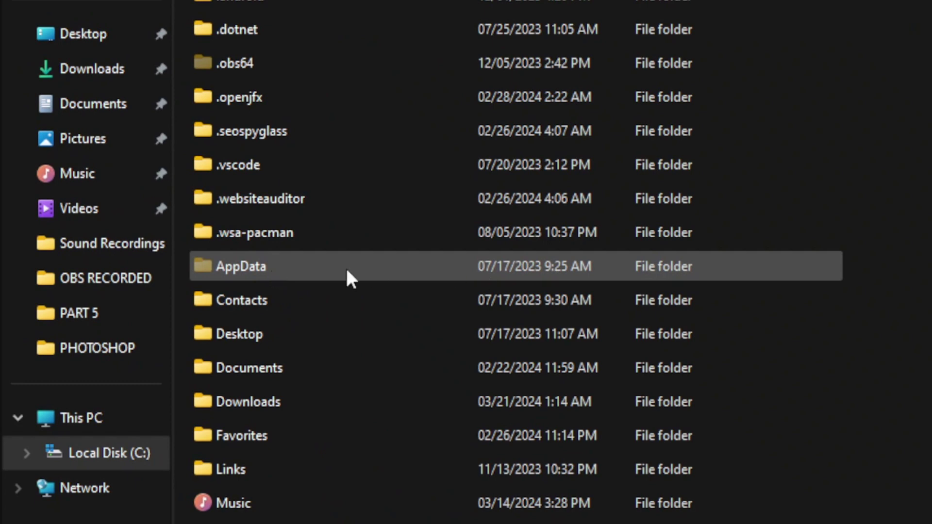
Open AppData\Local and scroll down to the PRISMLiveStudio folder.
double_click(290, 265)
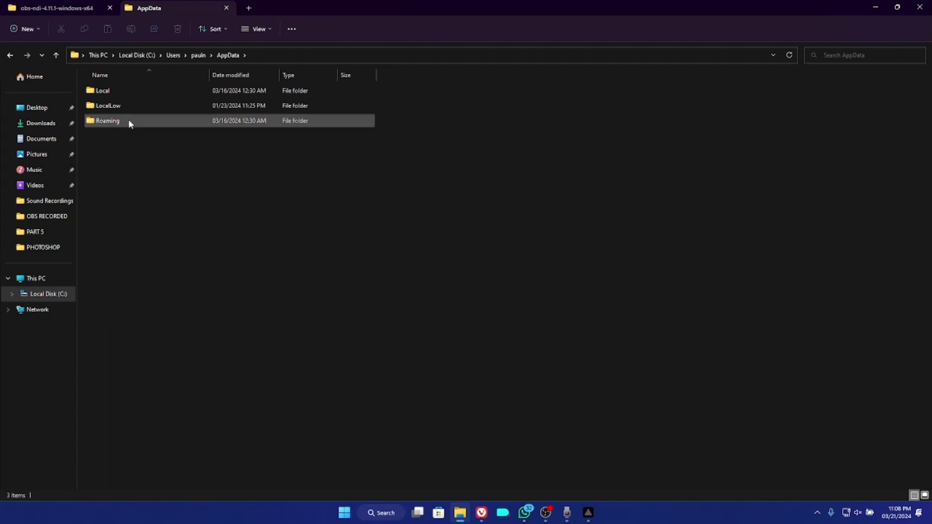
click(115, 94)
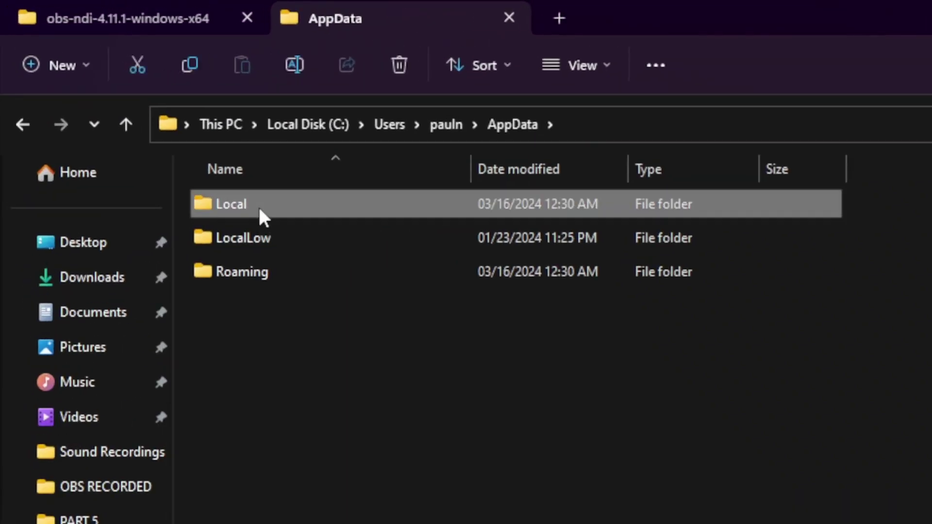
double_click(257, 205)
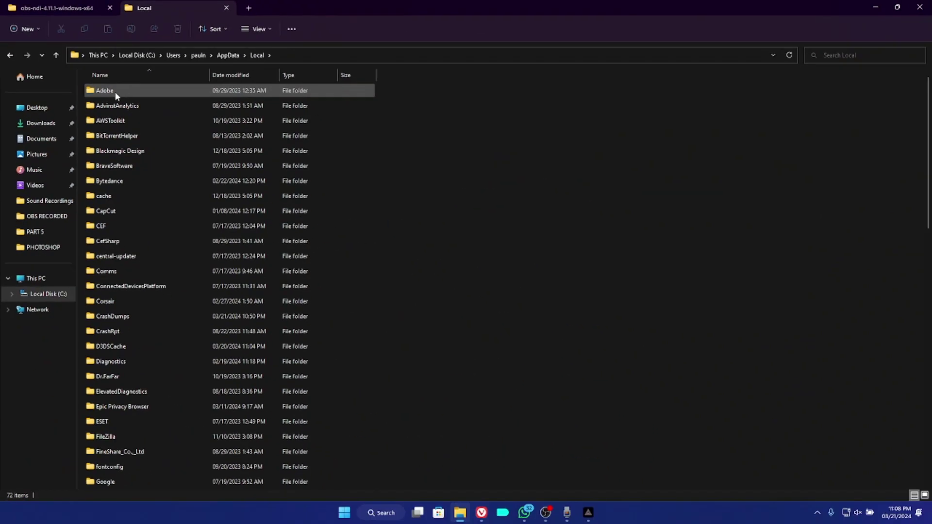
scroll(176, 283, down, 5)
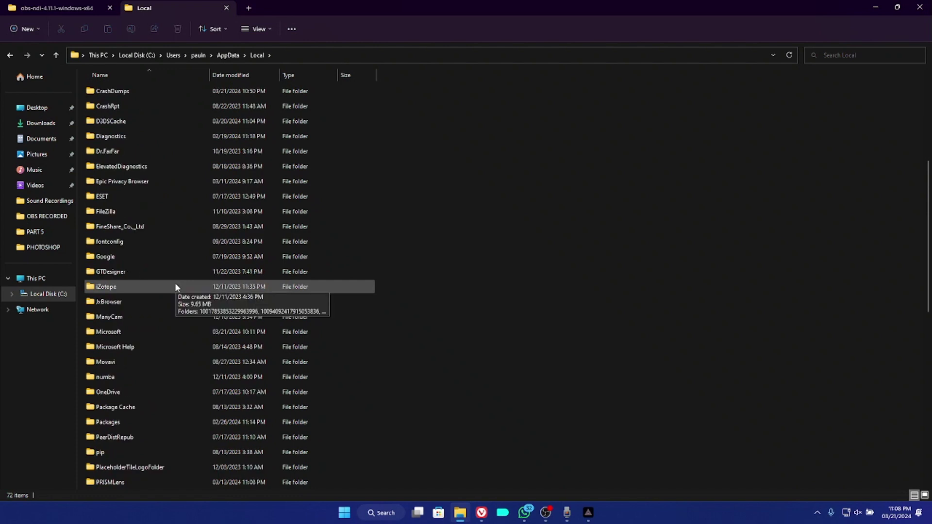
scroll(175, 286, down, 2)
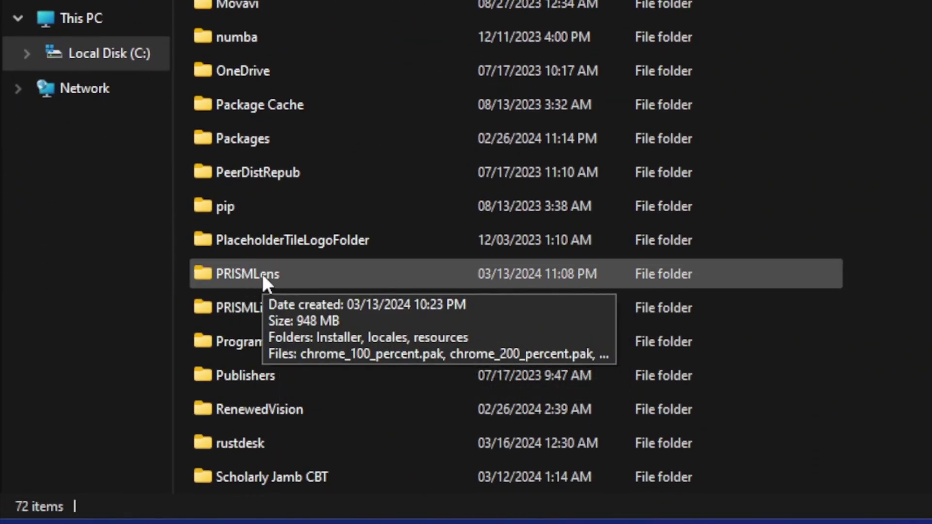
Navigate into PRISMLiveStudio\prism-plugins\64bit, then switch back to the obs-ndi-4.11.1-windows-x64 tab.
double_click(303, 307)
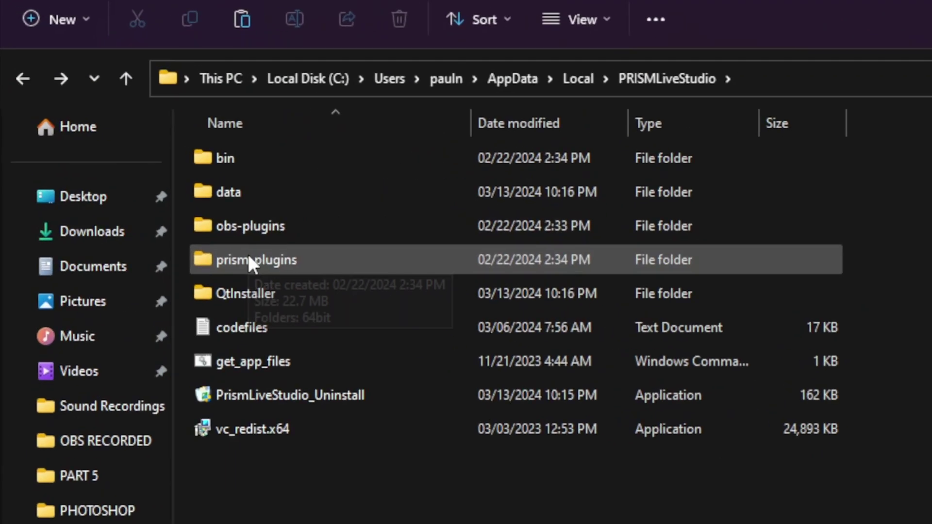
double_click(238, 256)
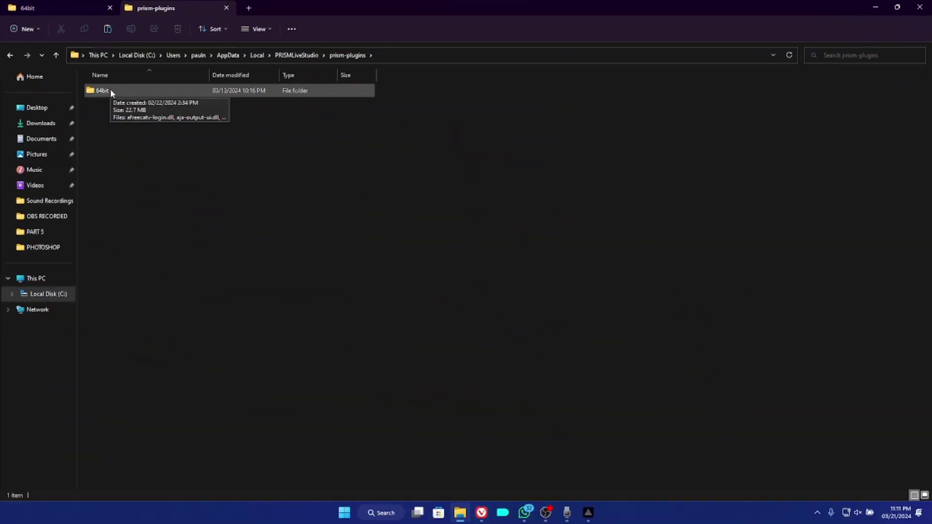
double_click(109, 90)
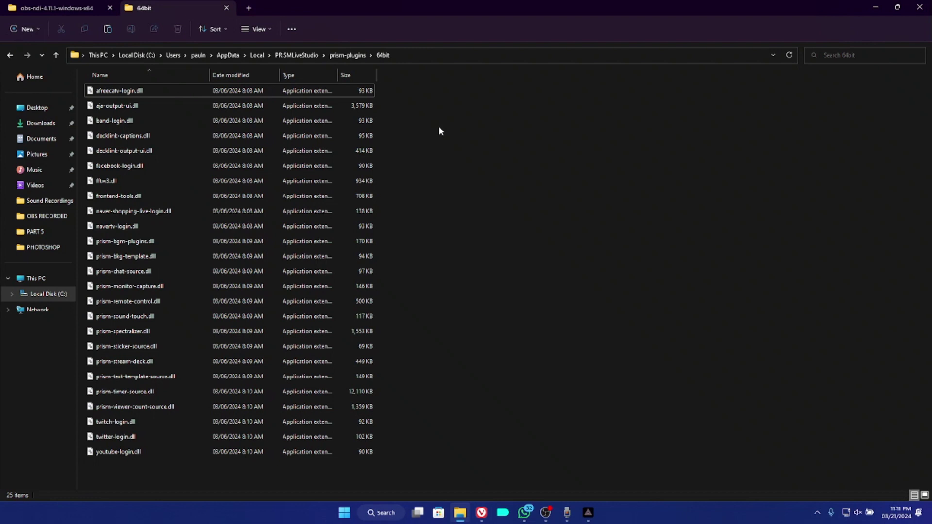
click(29, 7)
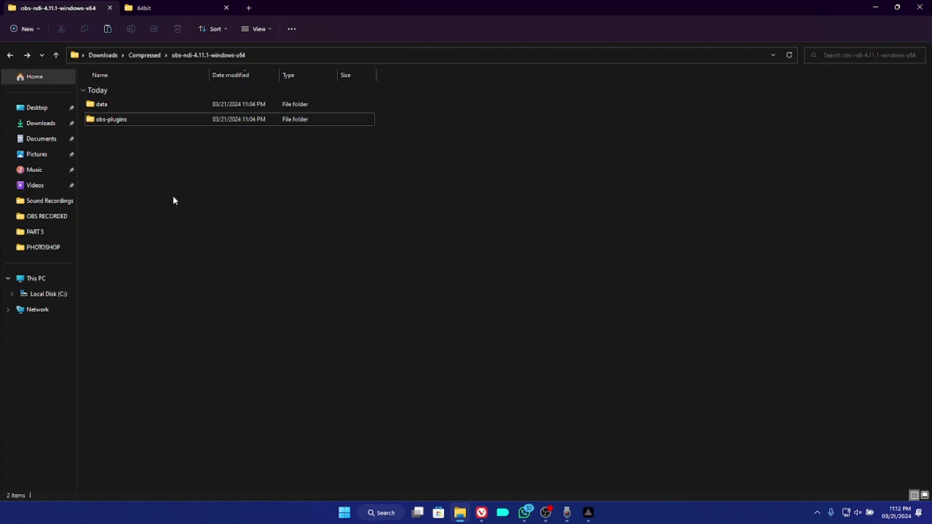
Copy obs-ndi.dll and obs-ndi.pdb from the download's obs-plugins\64bit folder.
double_click(112, 120)
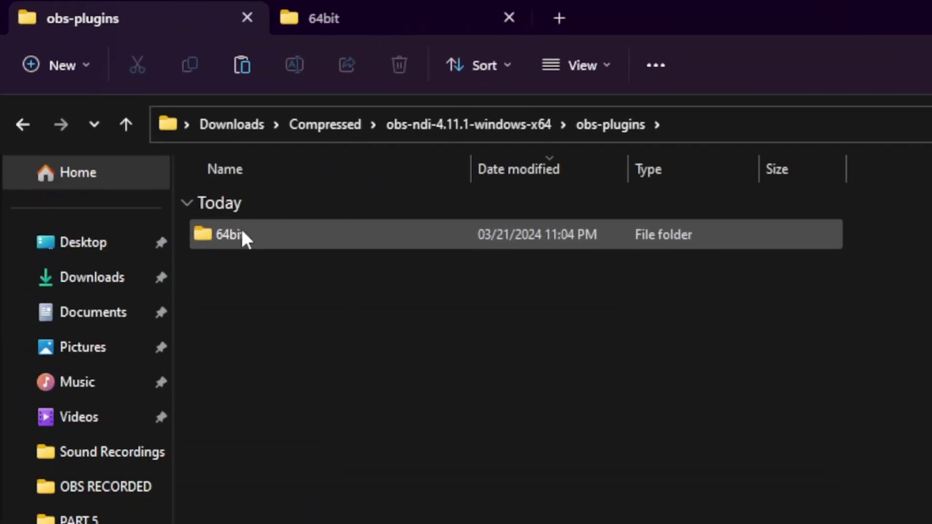
double_click(241, 236)
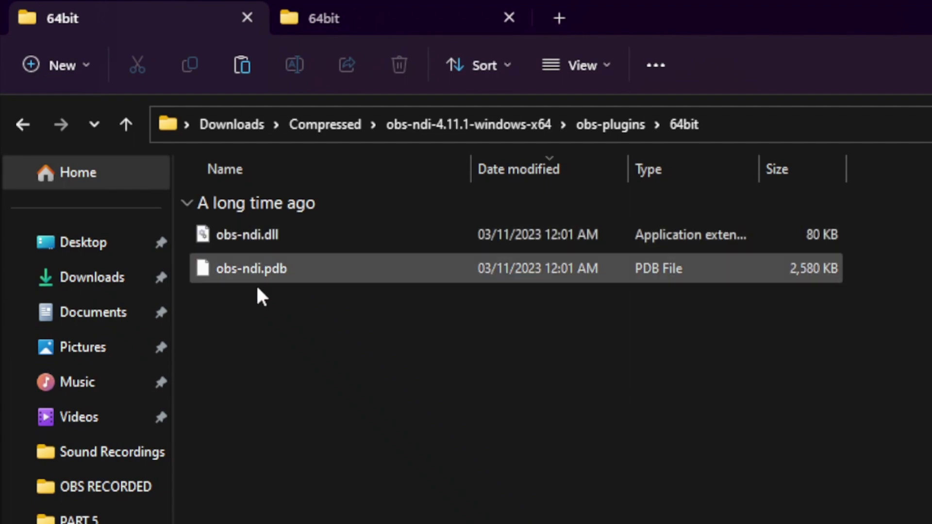
drag(271, 316, 257, 221)
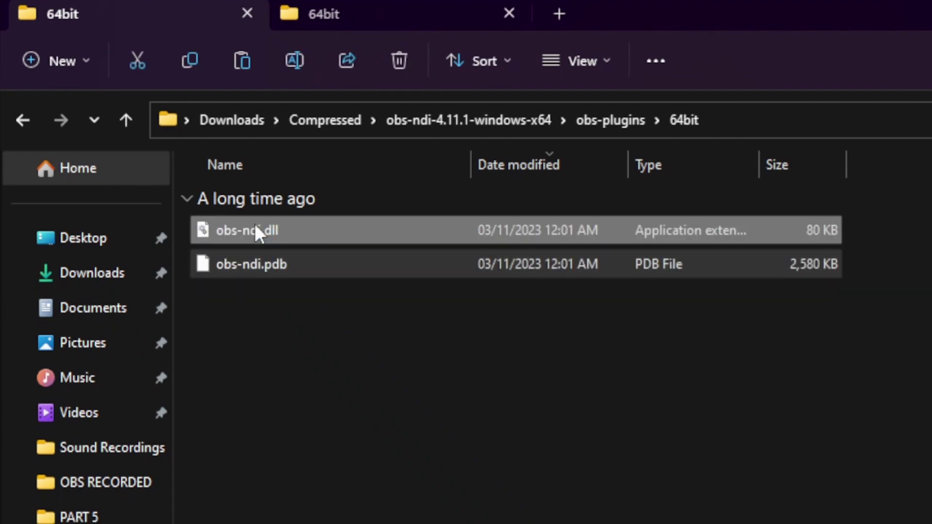
right_click(257, 225)
click(327, 247)
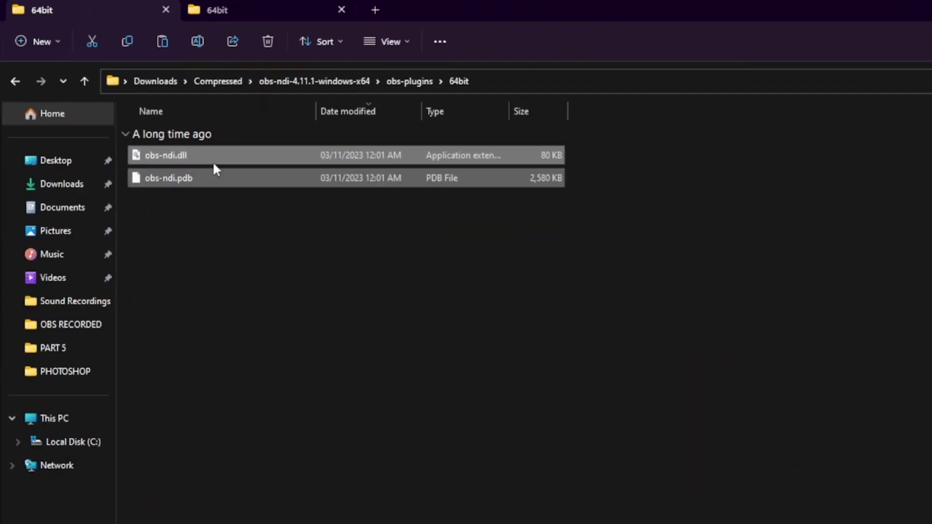
Paste both files into PRISM's prism-plugins\64bit folder with Explorer, then return to PRISMLiveStudio.
click(161, 9)
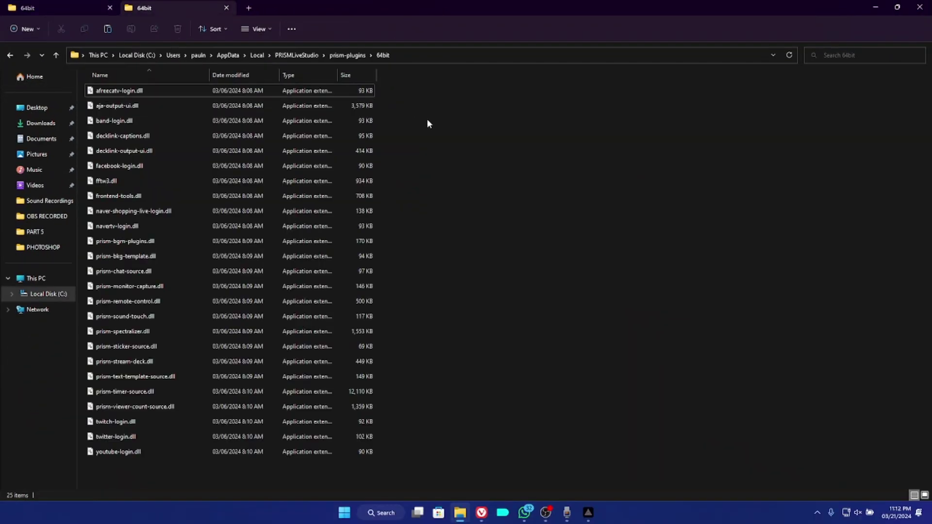
right_click(448, 146)
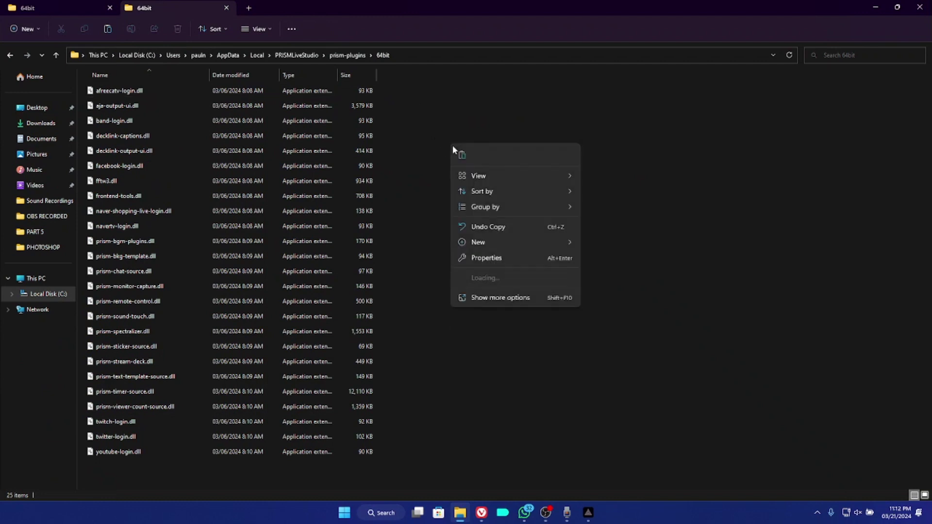
click(461, 154)
click(500, 209)
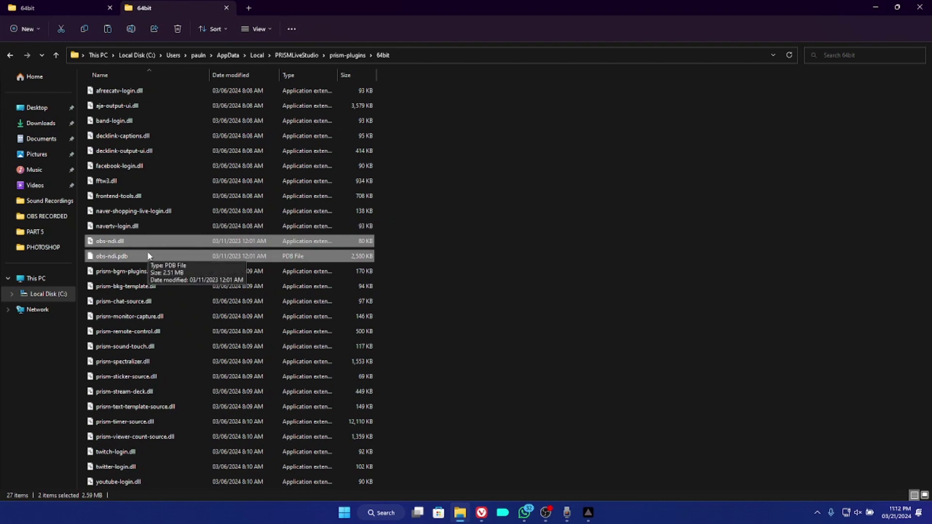
click(9, 57)
click(9, 57)
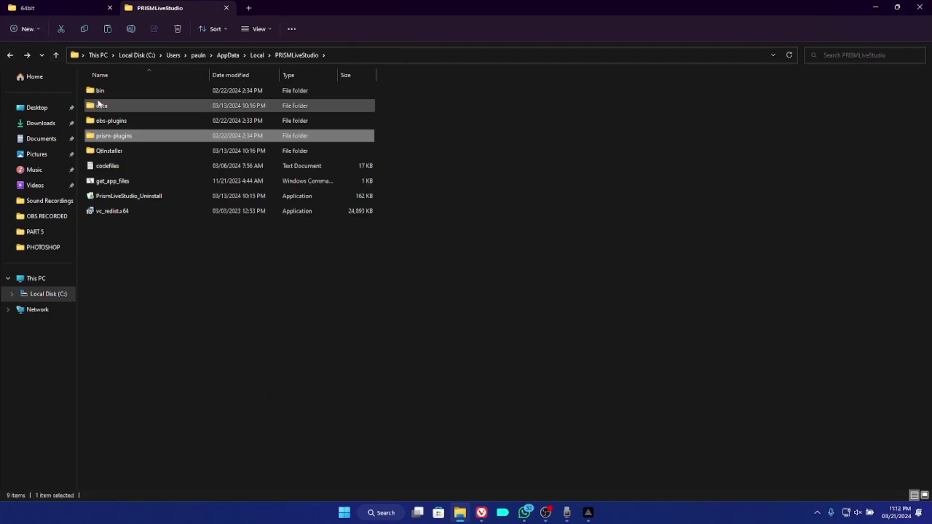
Open PRISMLiveStudio's data folder as the paste destination.
mouse_move(108, 104)
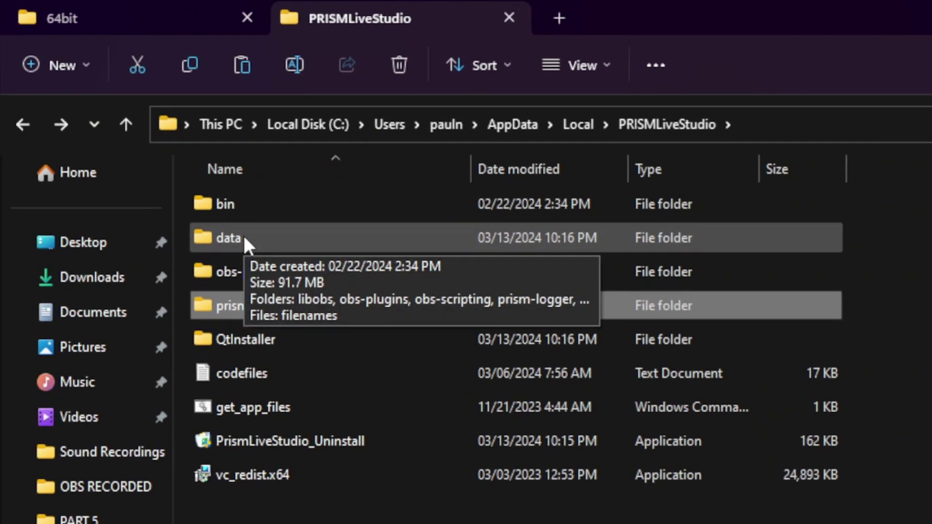
double_click(243, 234)
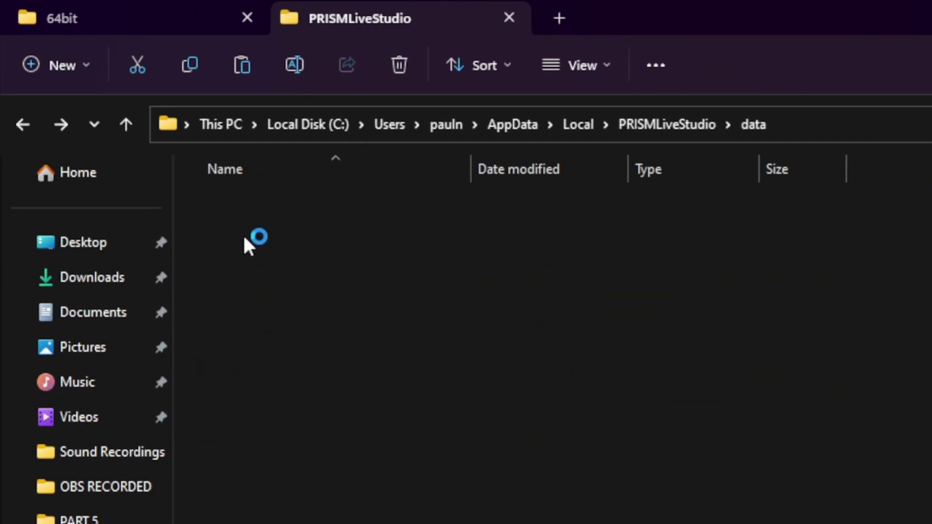
click(244, 235)
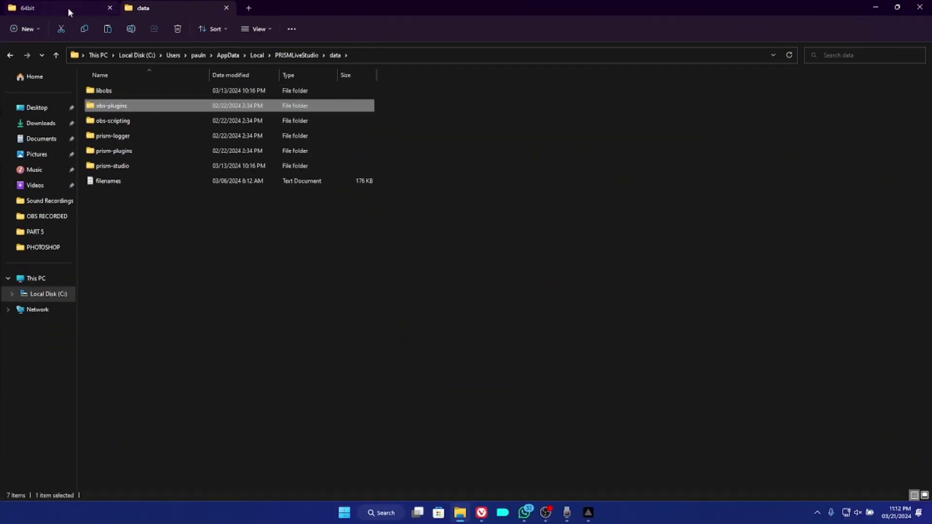
Copy the obs-plugins folder from obs-ndi-4.11.1-windows-x64\data in the download tab.
click(65, 8)
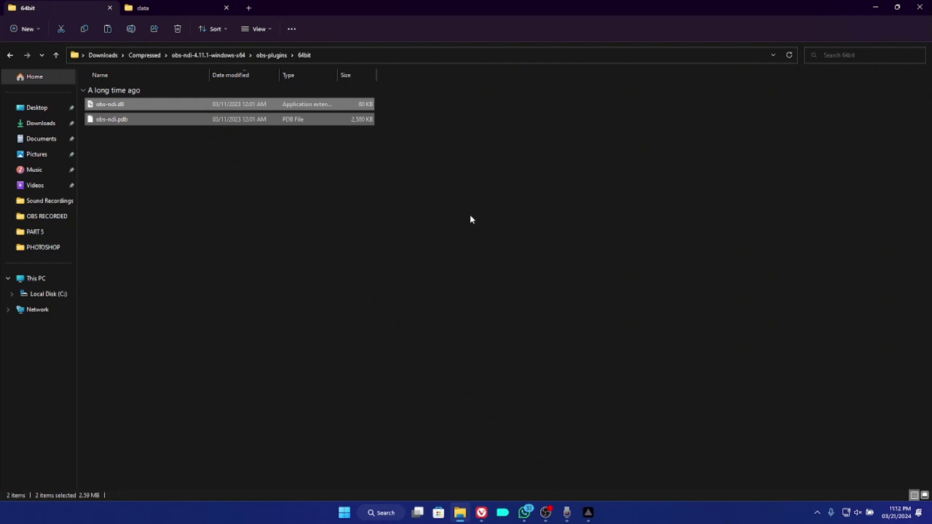
click(9, 54)
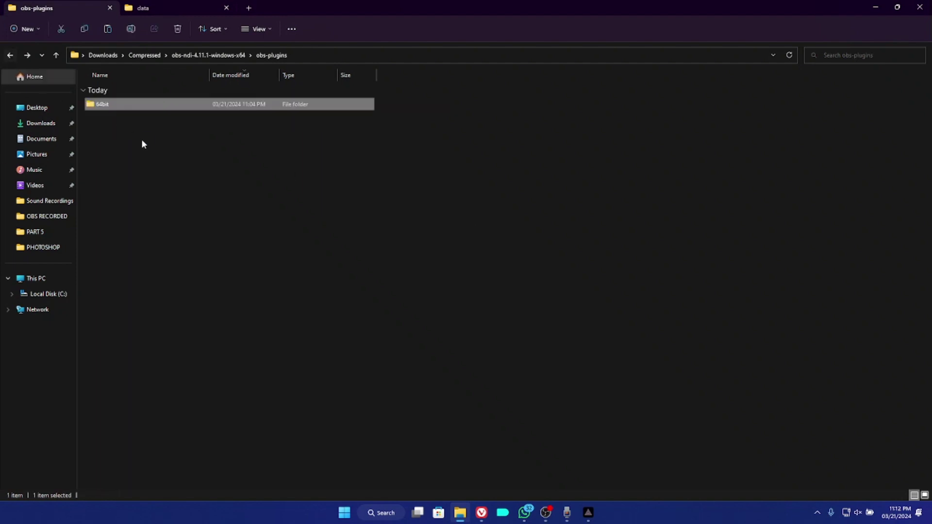
click(10, 55)
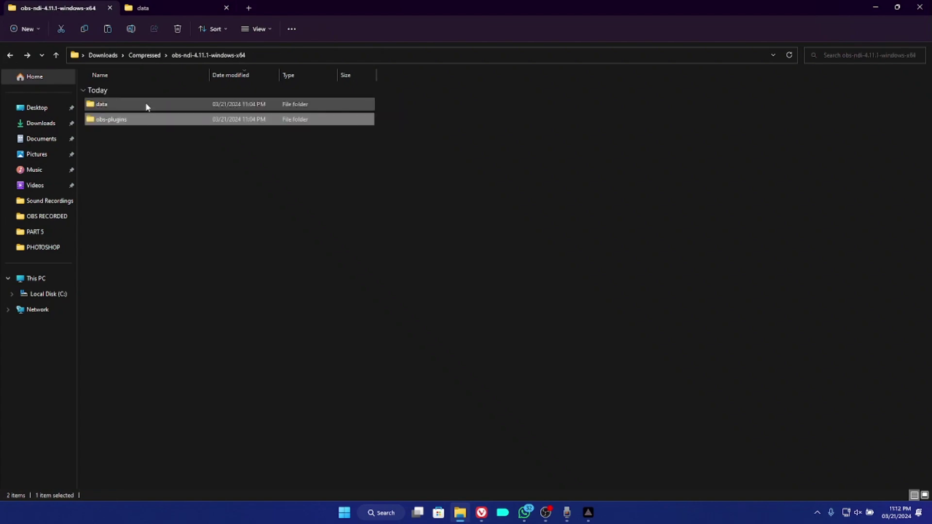
click(156, 160)
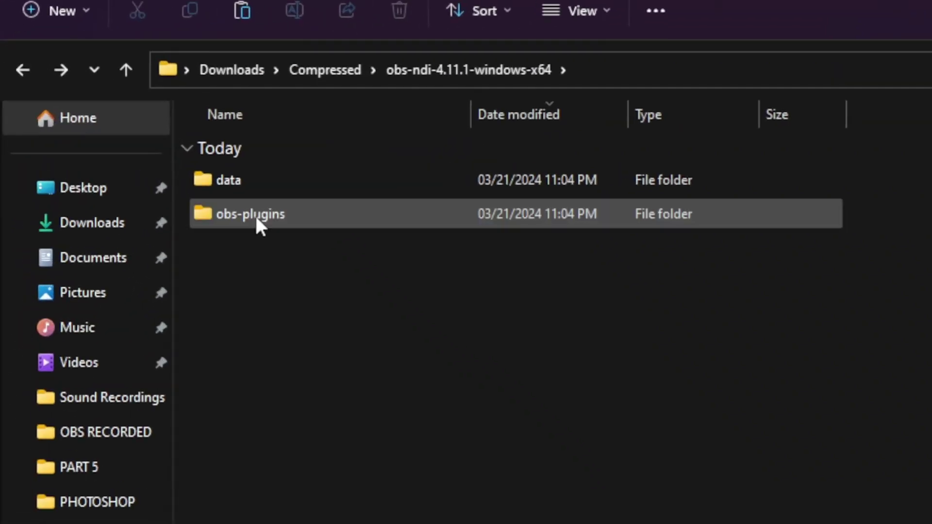
double_click(245, 182)
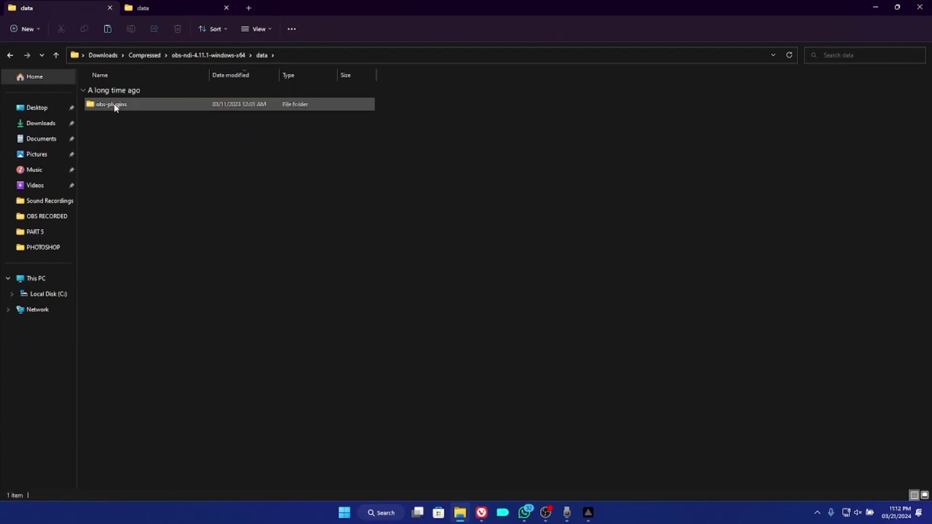
right_click(125, 105)
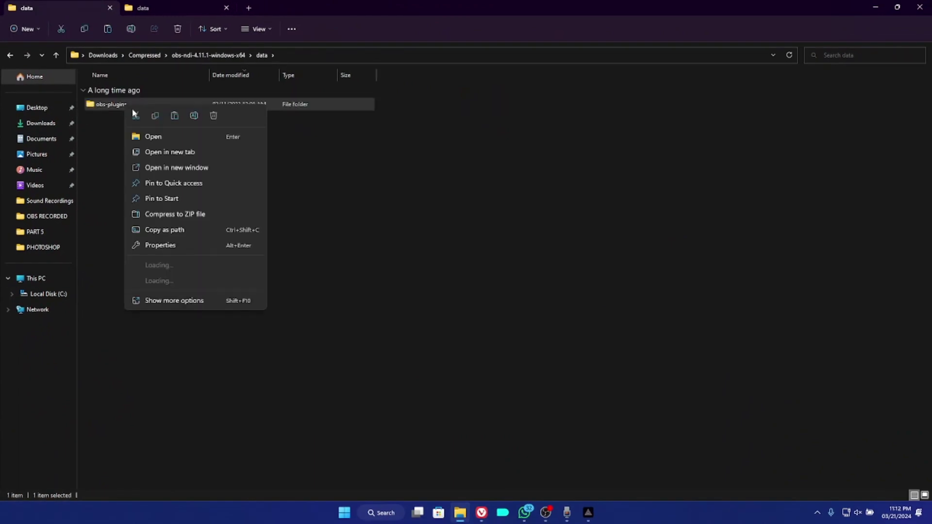
click(155, 117)
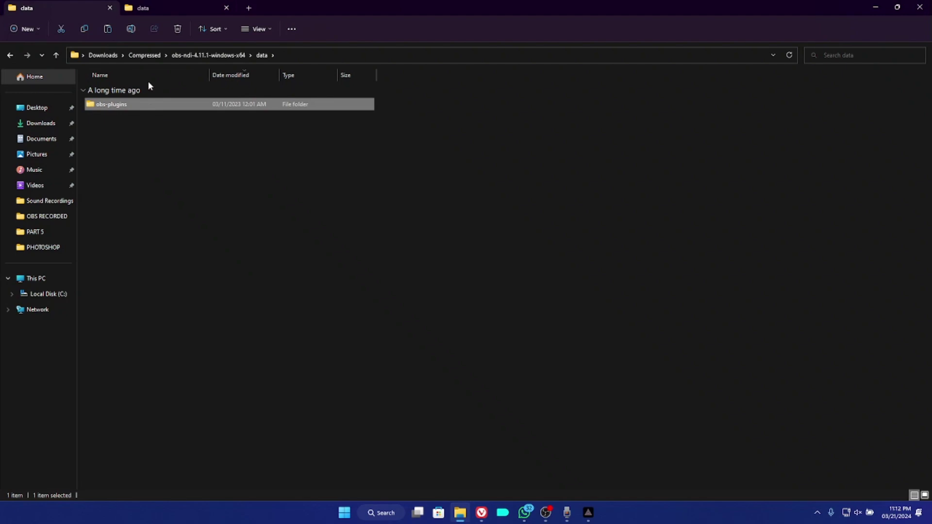
click(161, 5)
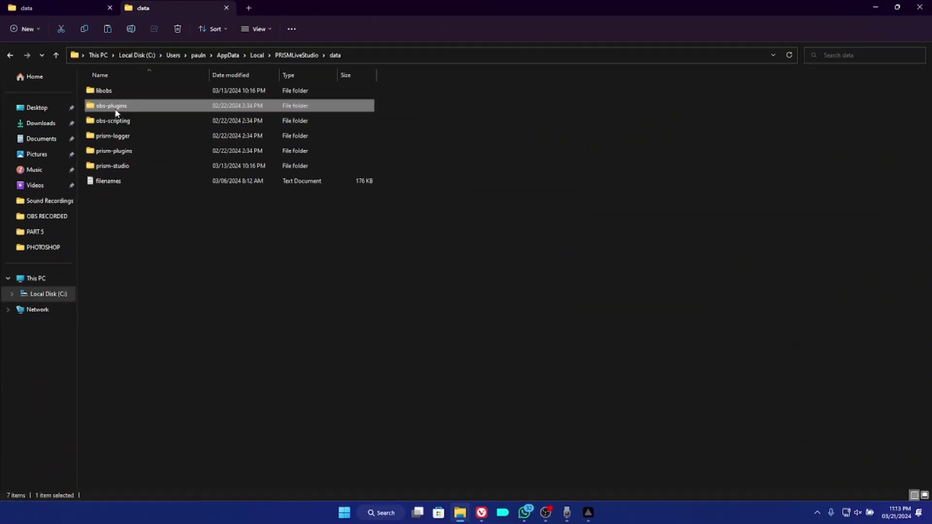
Paste the obs-plugins folder into PRISMLiveStudio\data using Explorer instead of TeraCopy.
click(234, 242)
right_click(492, 151)
key(Escape)
key(ctrl+v)
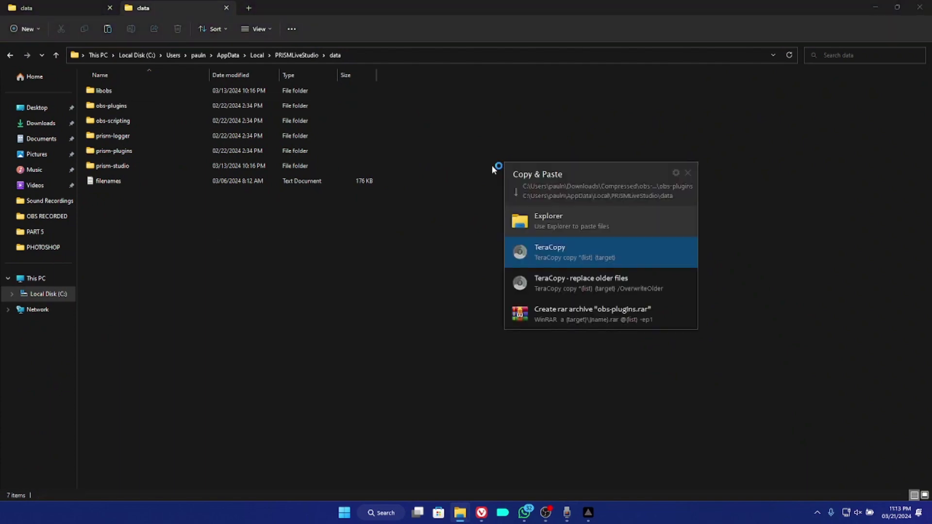
click(537, 221)
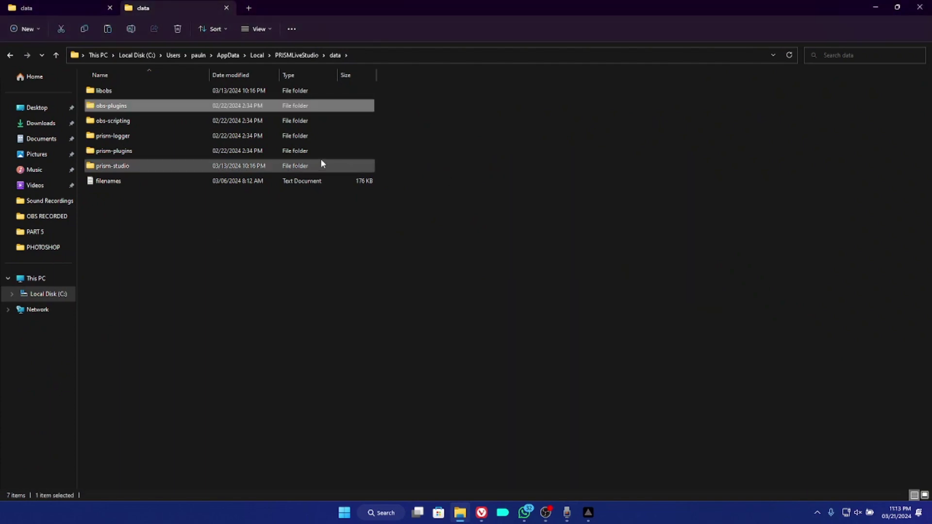
drag(104, 112, 120, 123)
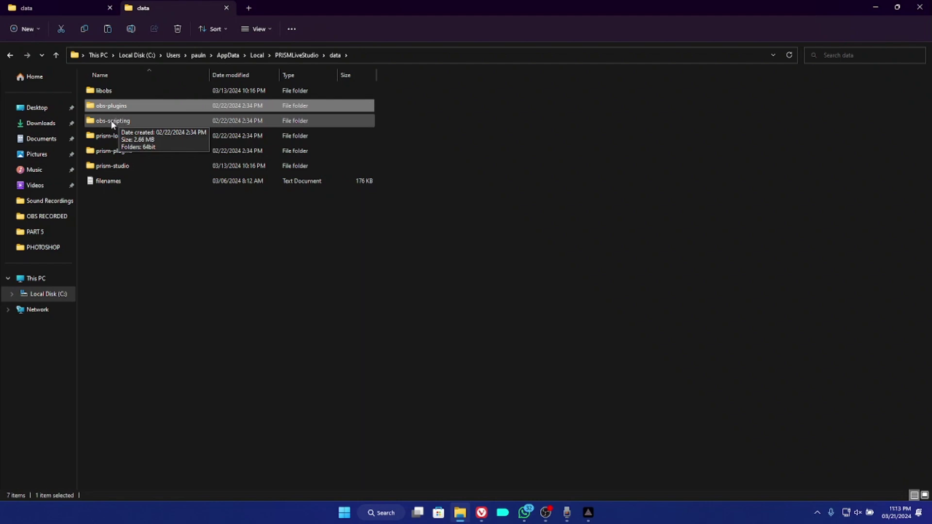
Bring PRISM Live Studio forward and open the Sources add list to find NDI Source.
click(588, 513)
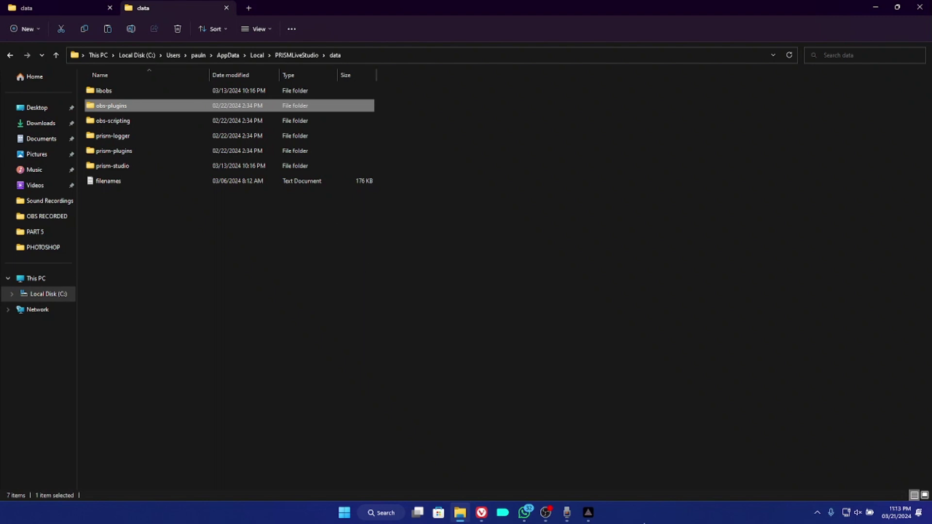
click(594, 515)
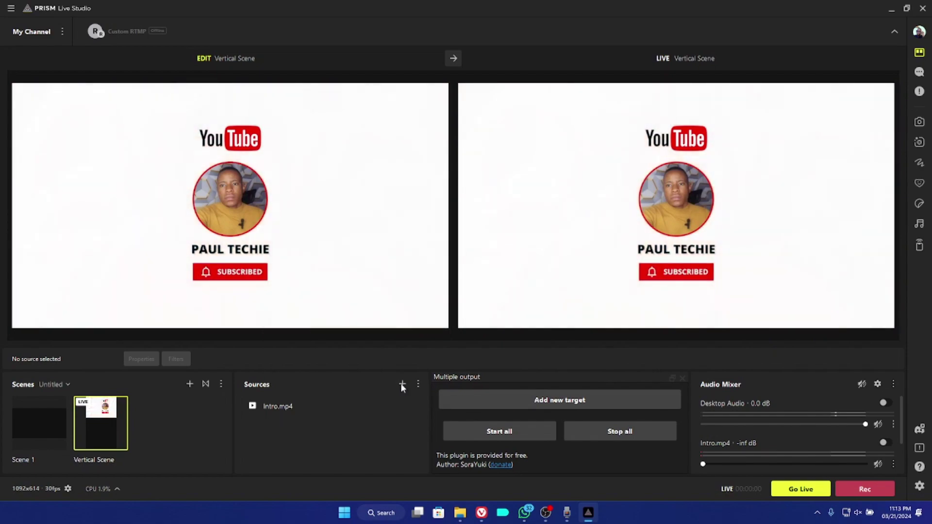
click(401, 383)
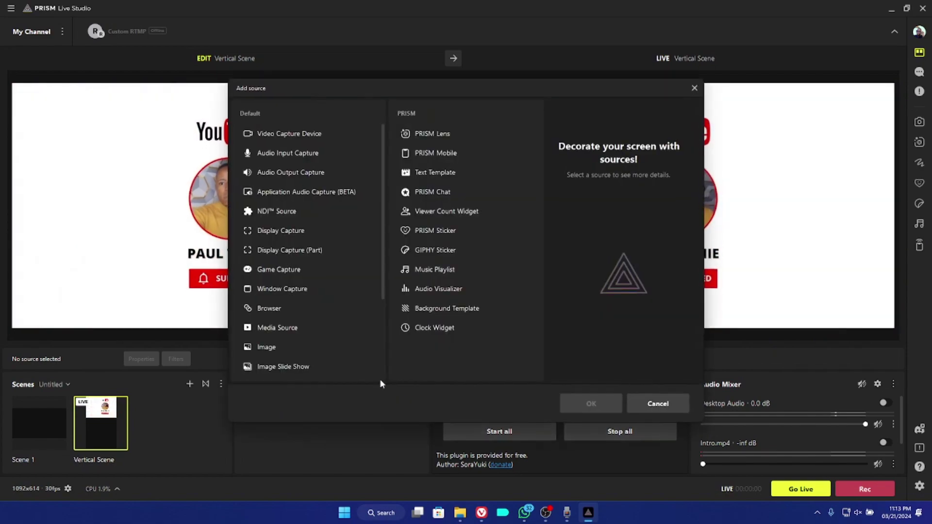